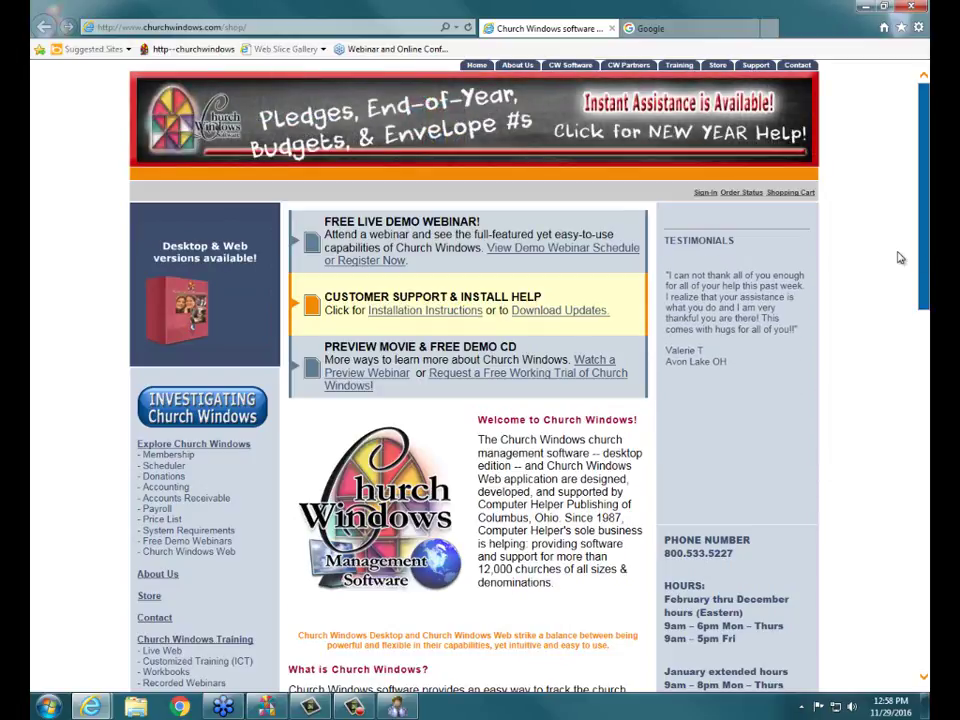
Open the Workbooks page under Church Windows Training on the Church Windows website
{"action": "left_click_drag", "start_coordinate": [926, 258], "coordinate": [926, 365]}
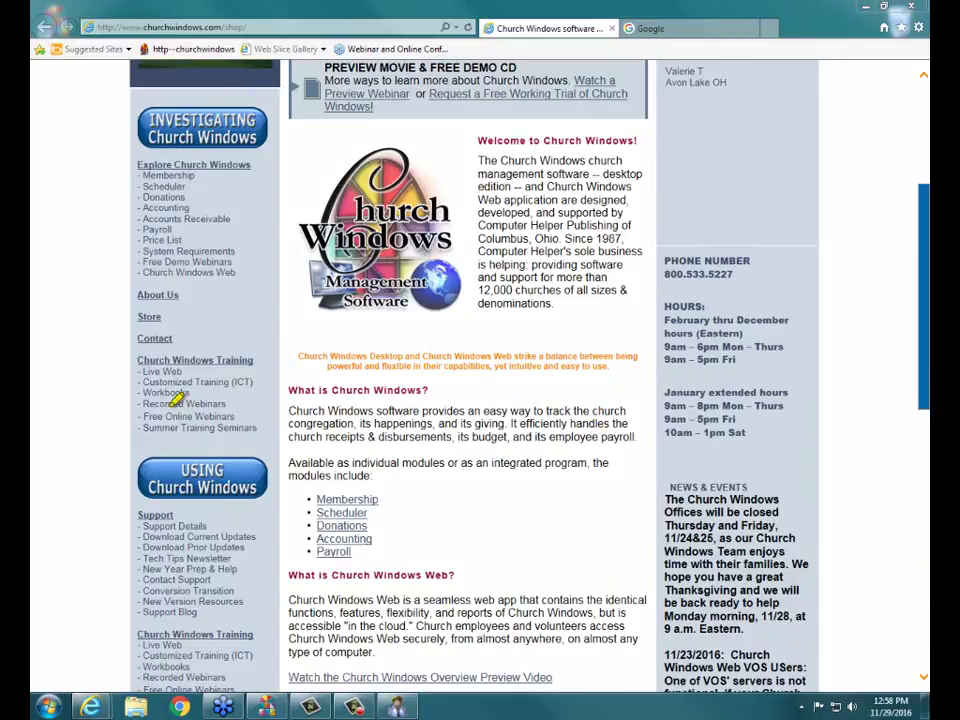
{"action": "left_click_drag", "start_coordinate": [131, 392], "coordinate": [186, 390]}
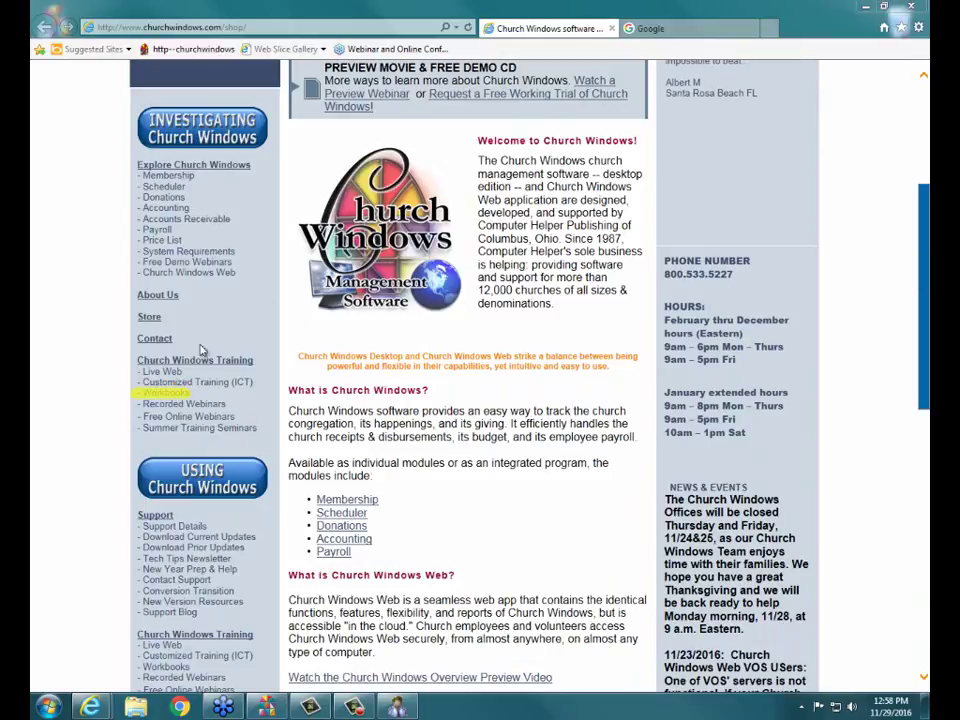
{"action": "left_click", "coordinate": [187, 396]}
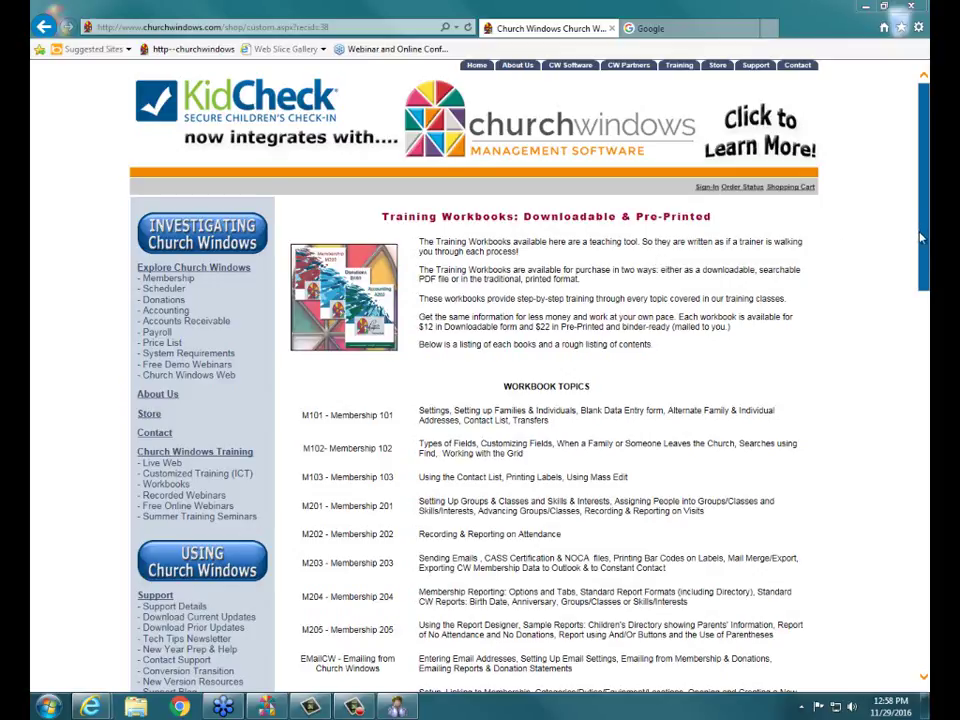
Examine the workbook topics for Membership 204 and the prices of the downloadable and pre-printed workbooks
{"action": "left_click_drag", "start_coordinate": [921, 240], "coordinate": [920, 284]}
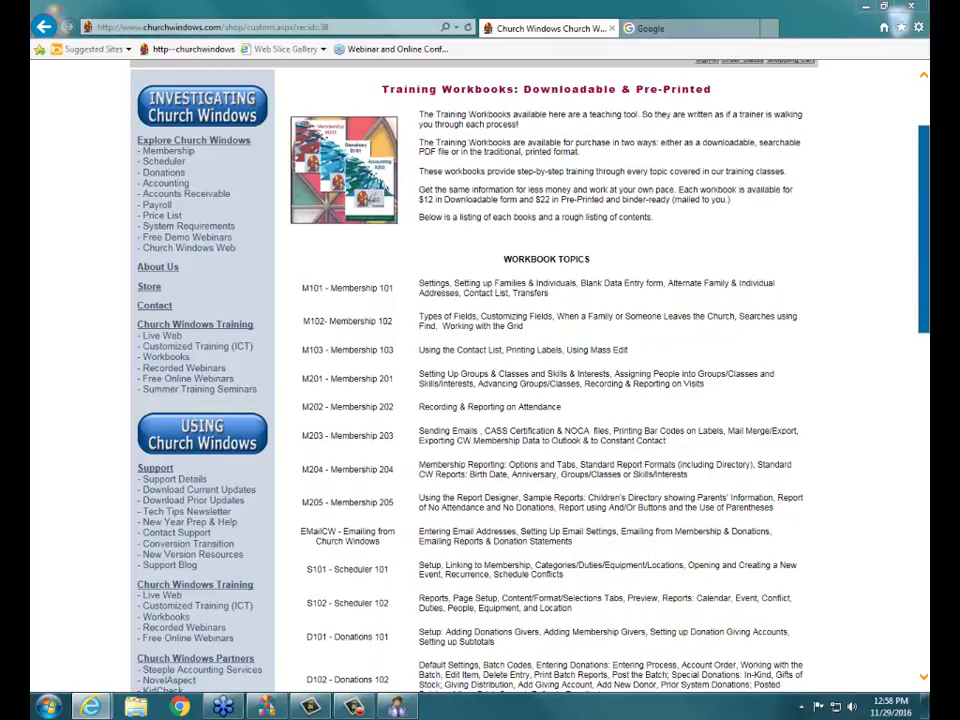
{"action": "left_click_drag", "start_coordinate": [300, 469], "coordinate": [397, 468]}
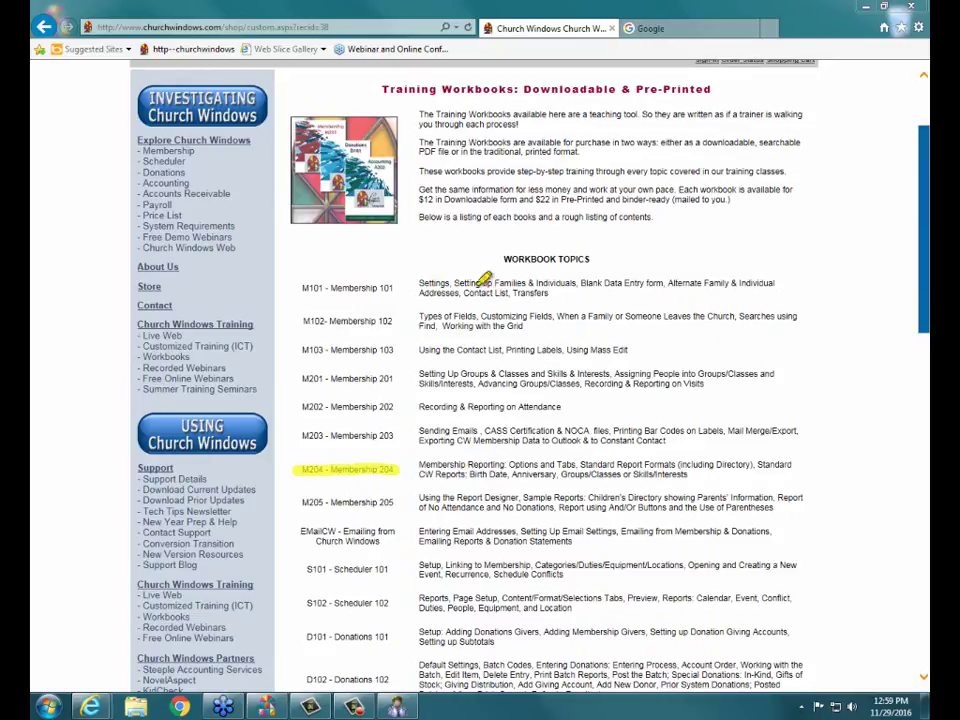
{"action": "left_click_drag", "start_coordinate": [421, 199], "coordinate": [730, 199]}
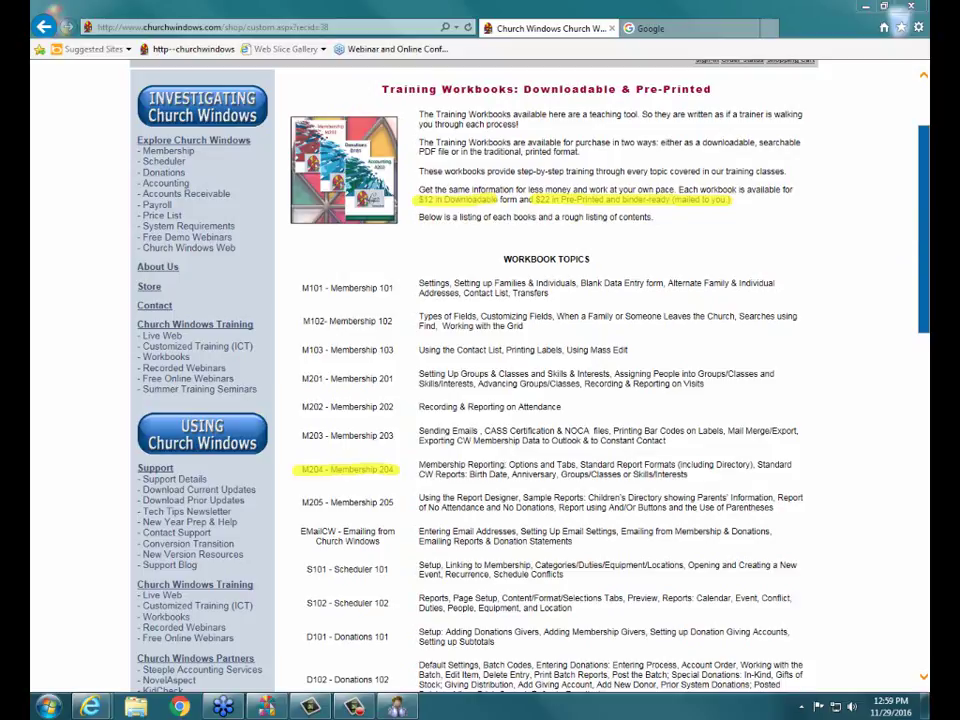
{"action": "left_click_drag", "start_coordinate": [150, 352], "coordinate": [160, 354]}
{"action": "key", "text": "e"}
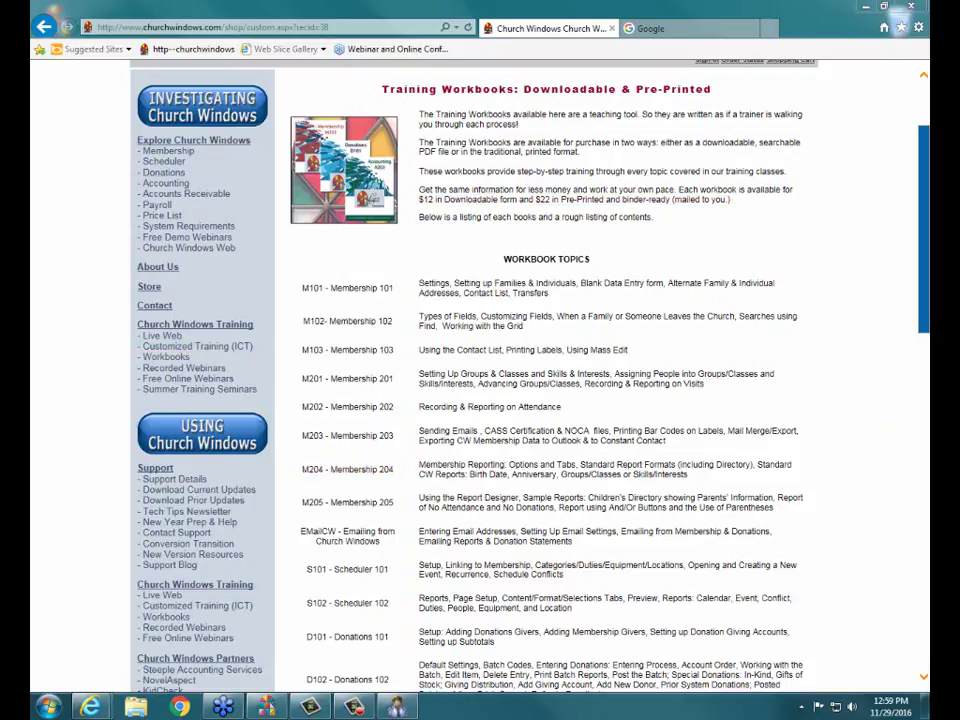
Switch from the browser to the Membership module of Church Windows
{"action": "left_click", "coordinate": [865, 7]}
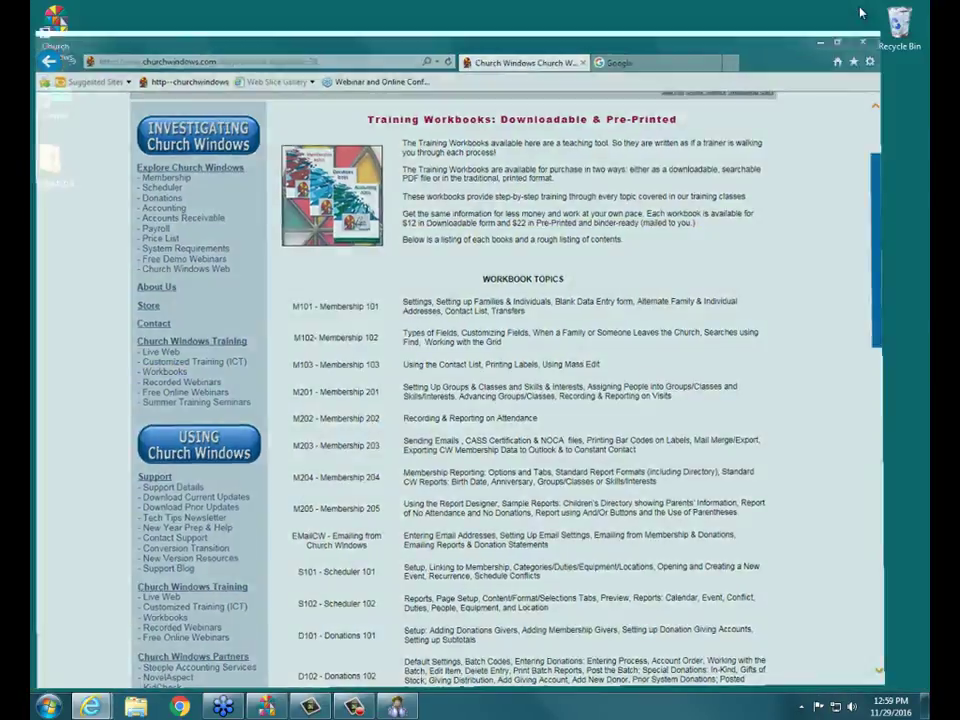
{"action": "left_click", "coordinate": [268, 706]}
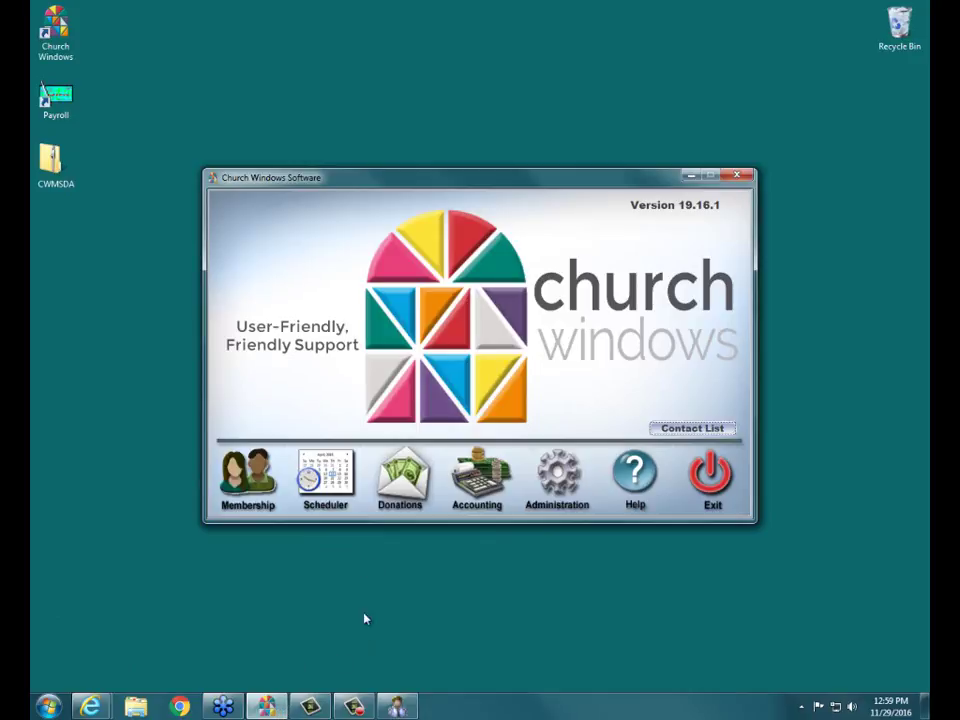
{"action": "left_click", "coordinate": [398, 707]}
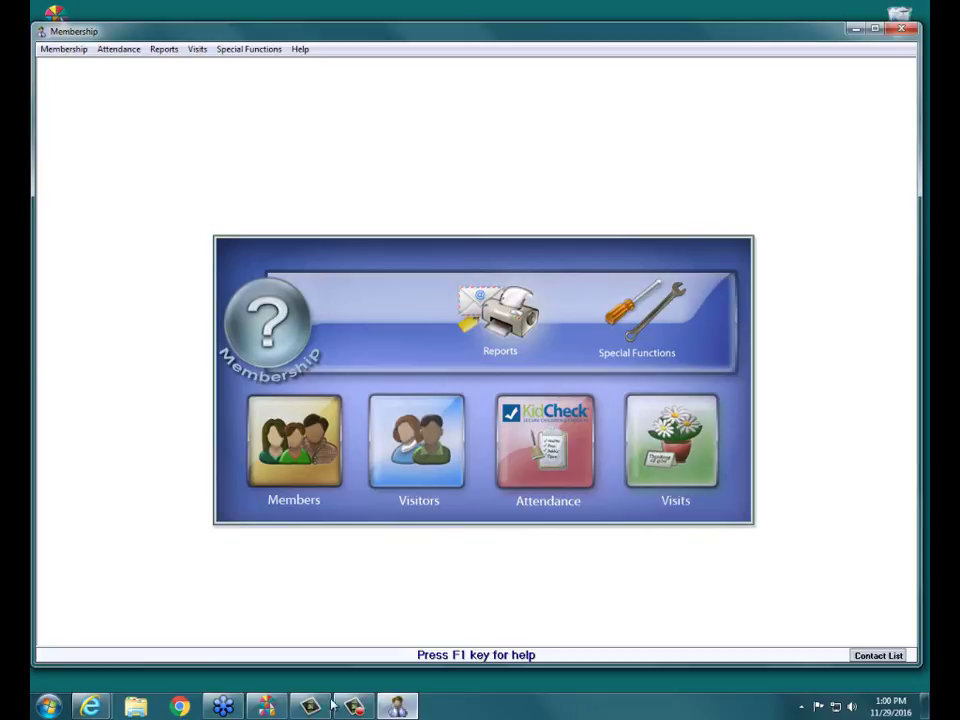
Start a Reports/Directory/Export report and centre its people selection window in the Membership module
{"action": "left_click", "coordinate": [501, 328]}
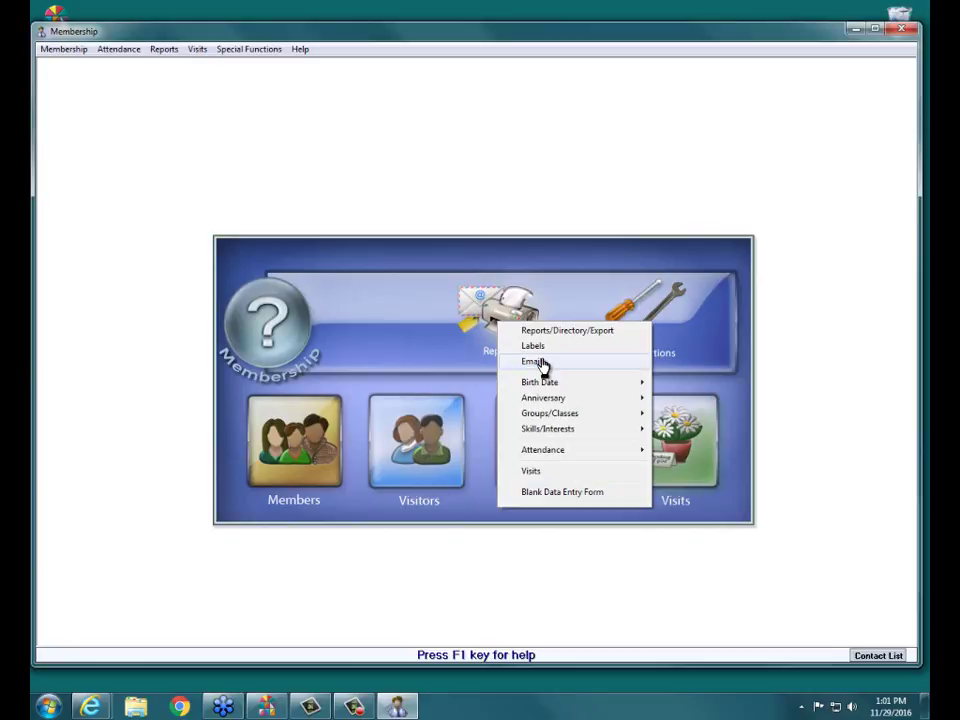
{"action": "mouse_move", "coordinate": [572, 386]}
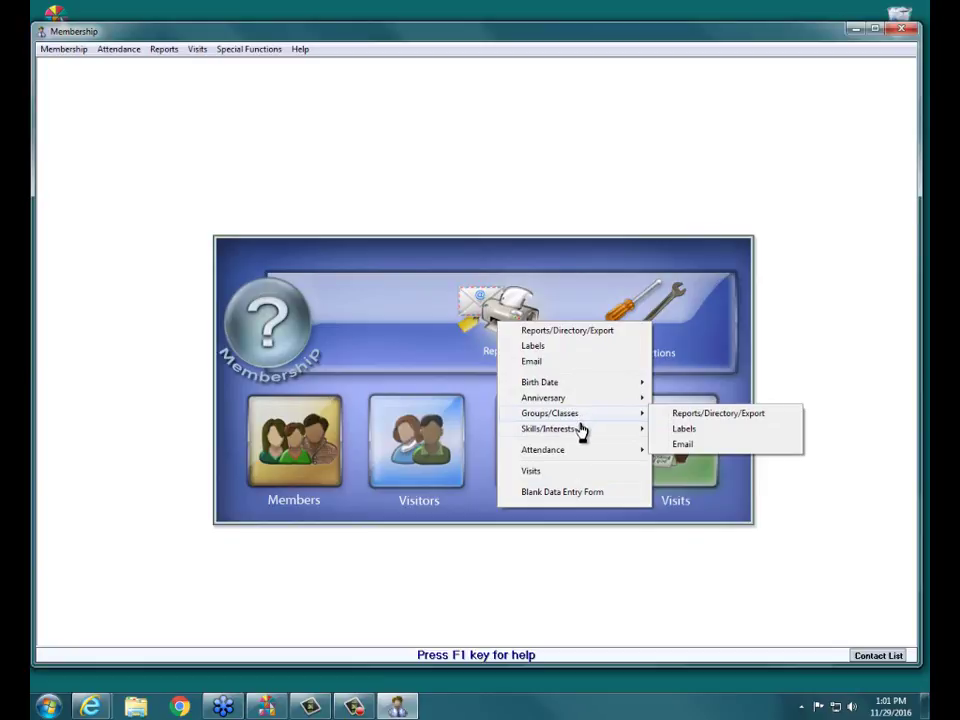
{"action": "mouse_move", "coordinate": [581, 430]}
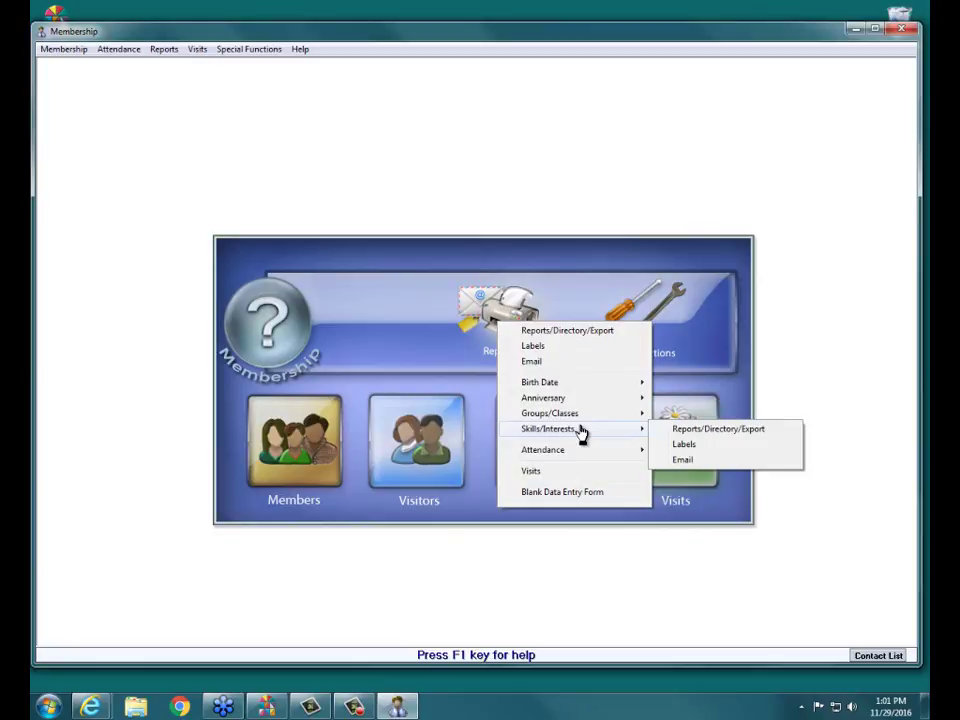
{"action": "mouse_move", "coordinate": [633, 395]}
{"action": "left_click", "coordinate": [619, 340]}
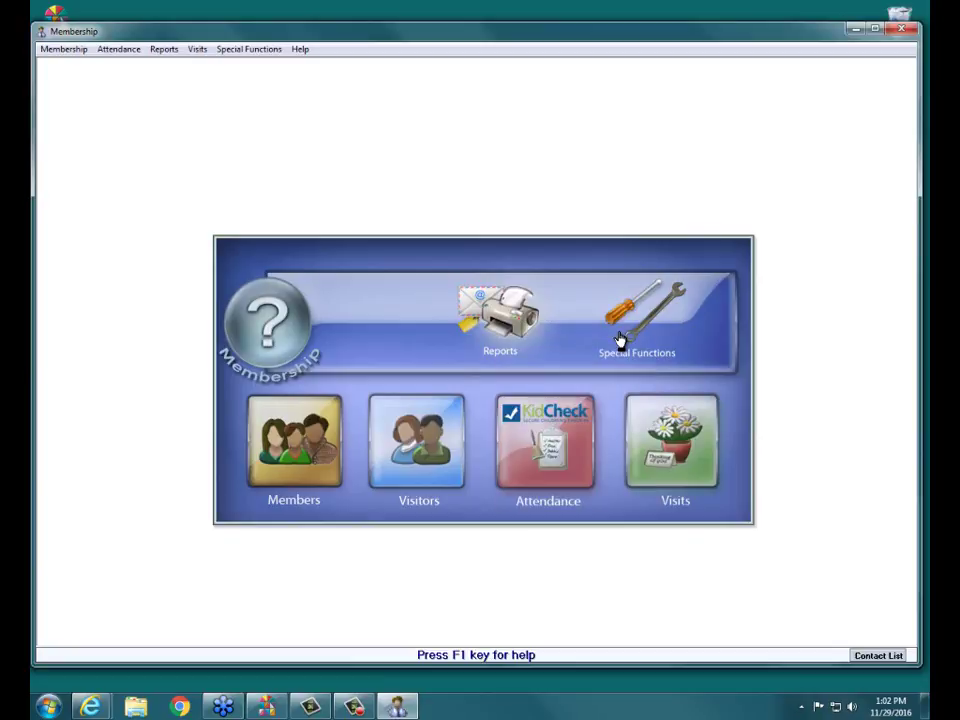
{"action": "left_click", "coordinate": [619, 340]}
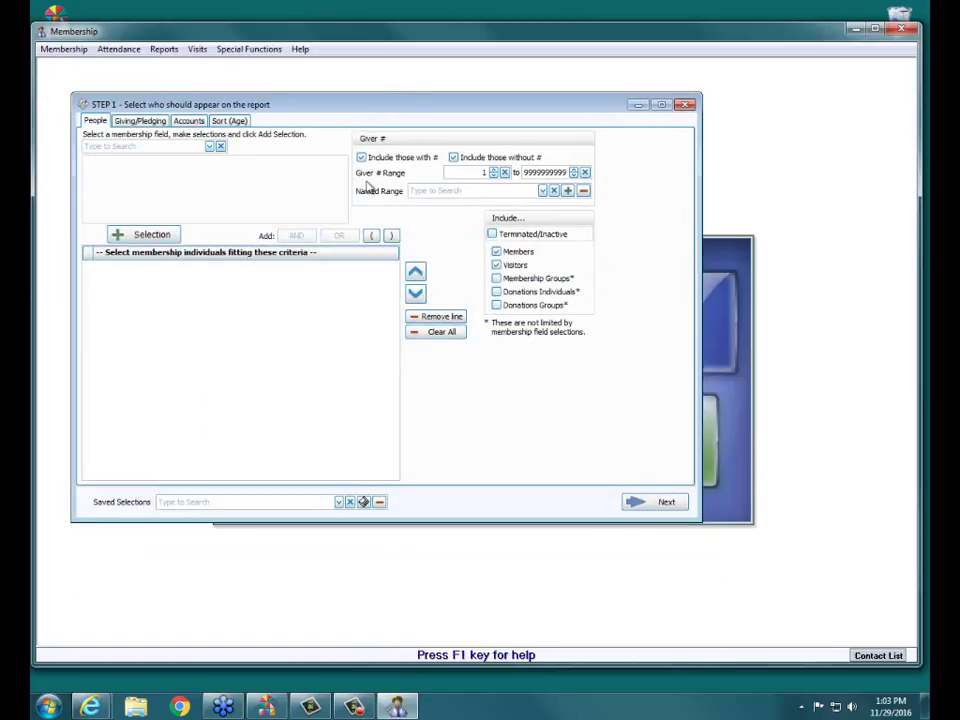
{"action": "left_click_drag", "start_coordinate": [378, 108], "coordinate": [463, 147]}
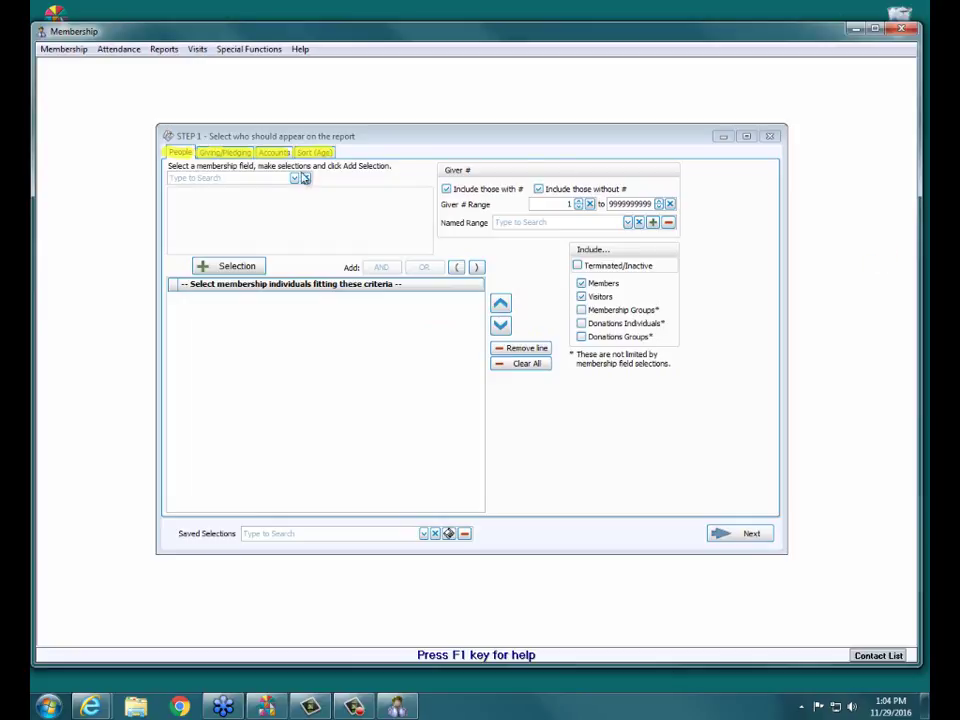
Examine the membership fields available for selecting people, and try excluding visitors from the report
{"action": "left_click", "coordinate": [295, 178]}
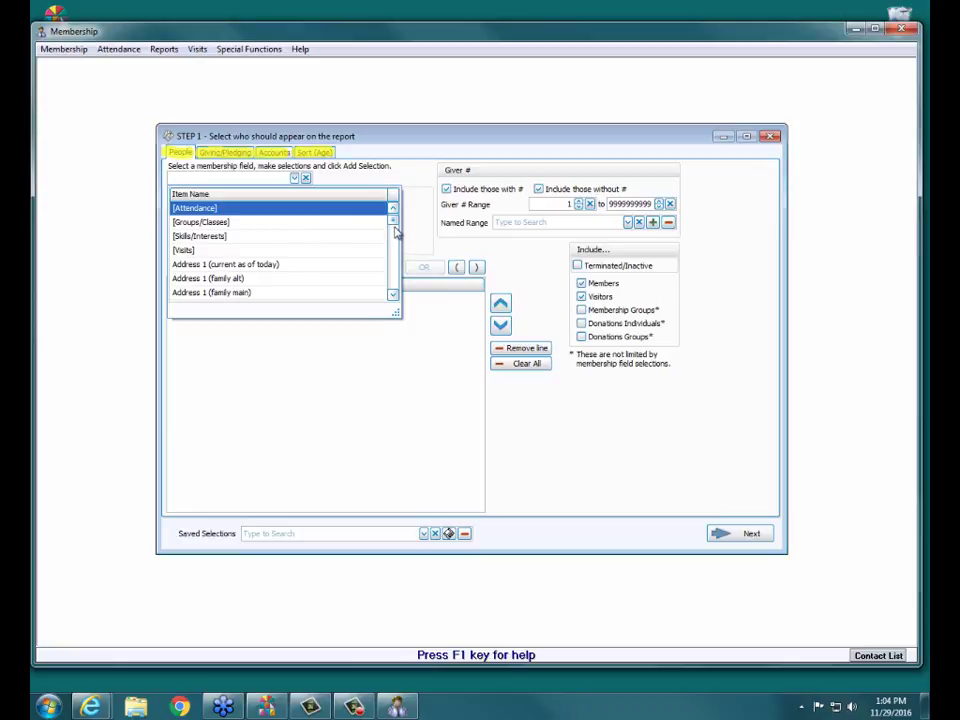
{"action": "scroll", "coordinate": [395, 229], "scroll_direction": "down", "scroll_amount": 4}
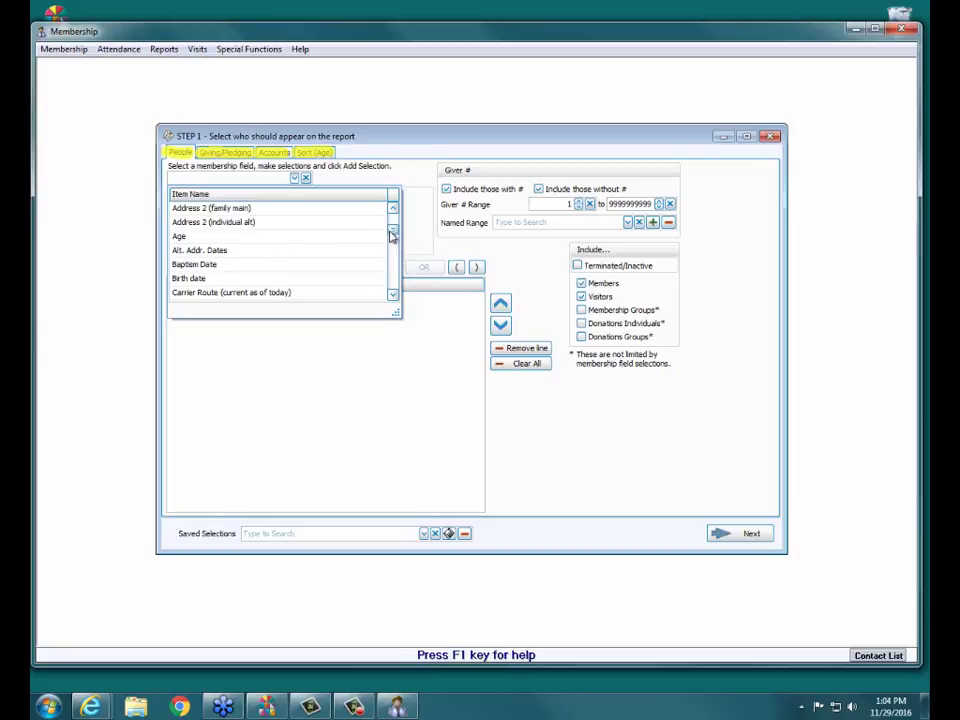
{"action": "left_click_drag", "start_coordinate": [392, 233], "coordinate": [393, 256]}
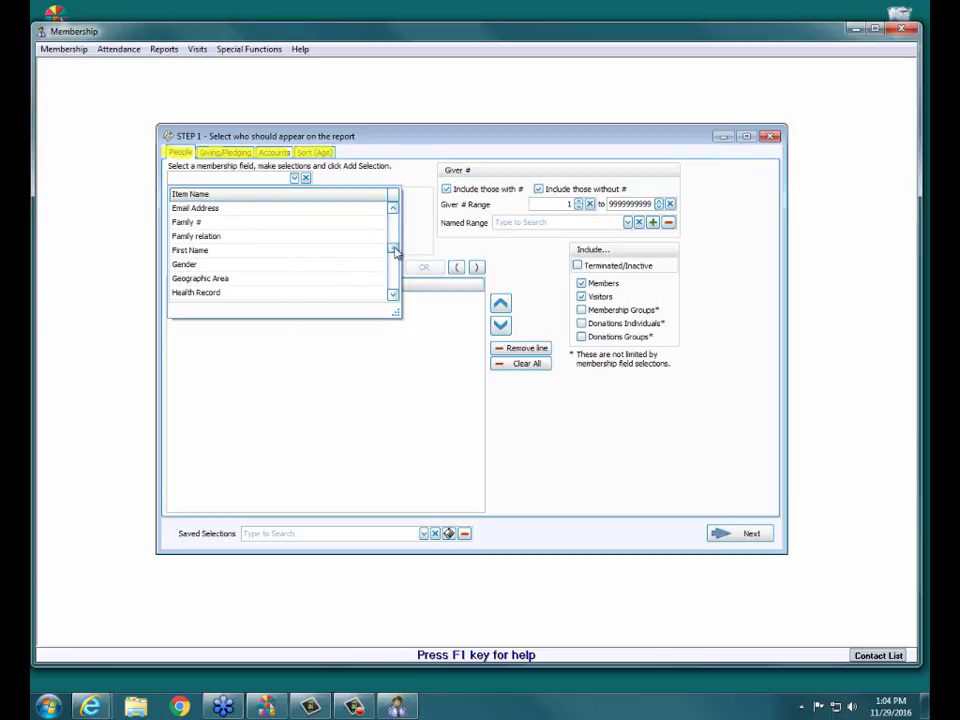
{"action": "left_click_drag", "start_coordinate": [395, 252], "coordinate": [396, 262]}
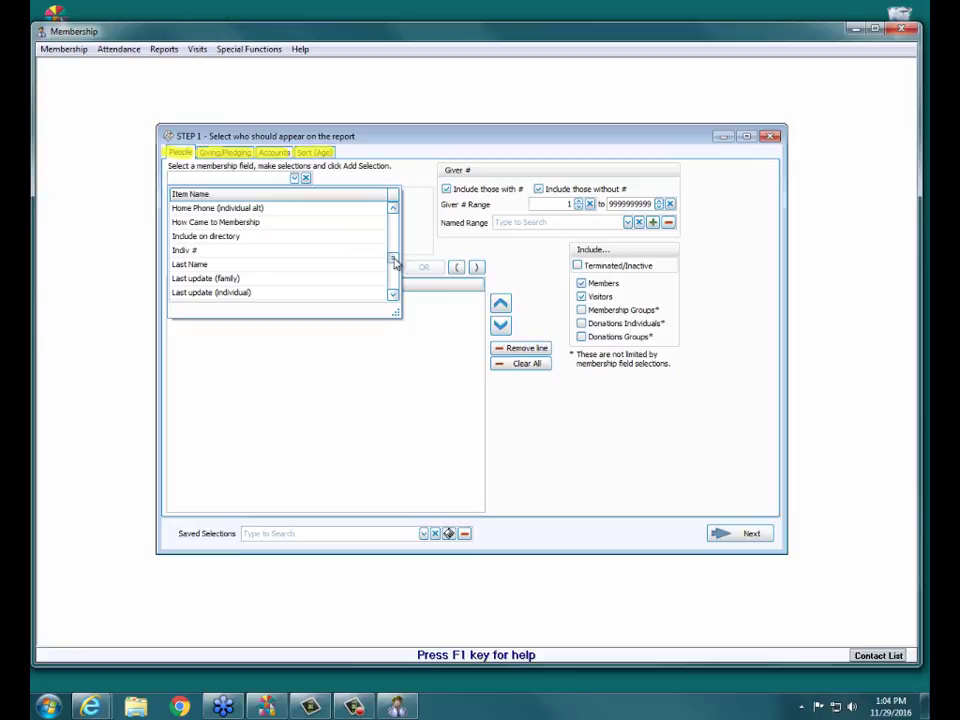
{"action": "left_click_drag", "start_coordinate": [396, 262], "coordinate": [394, 210]}
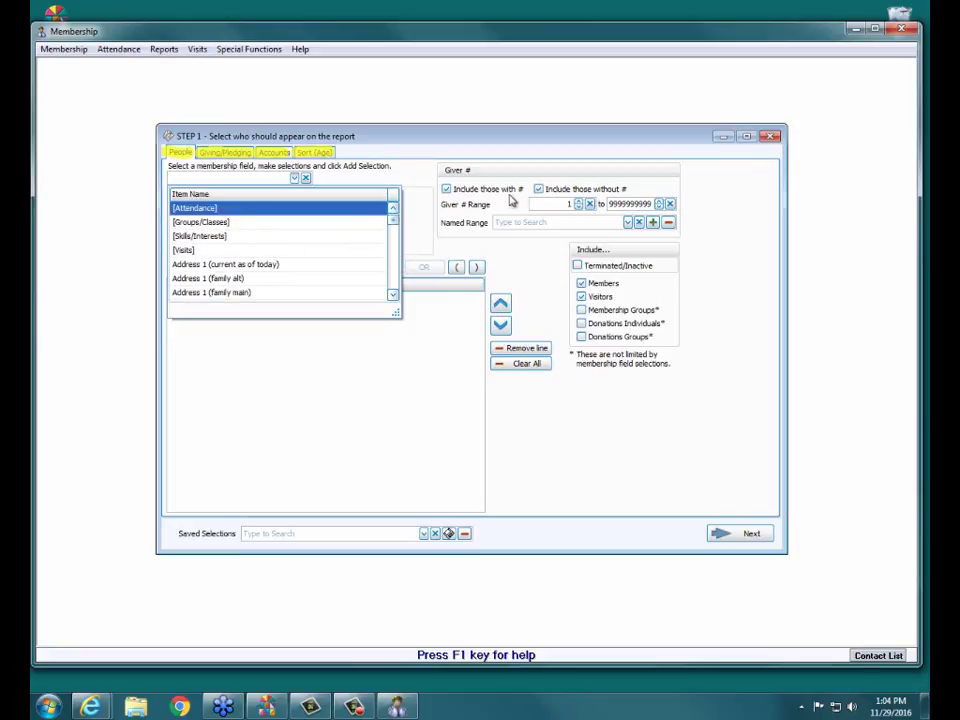
{"action": "left_click", "coordinate": [545, 178]}
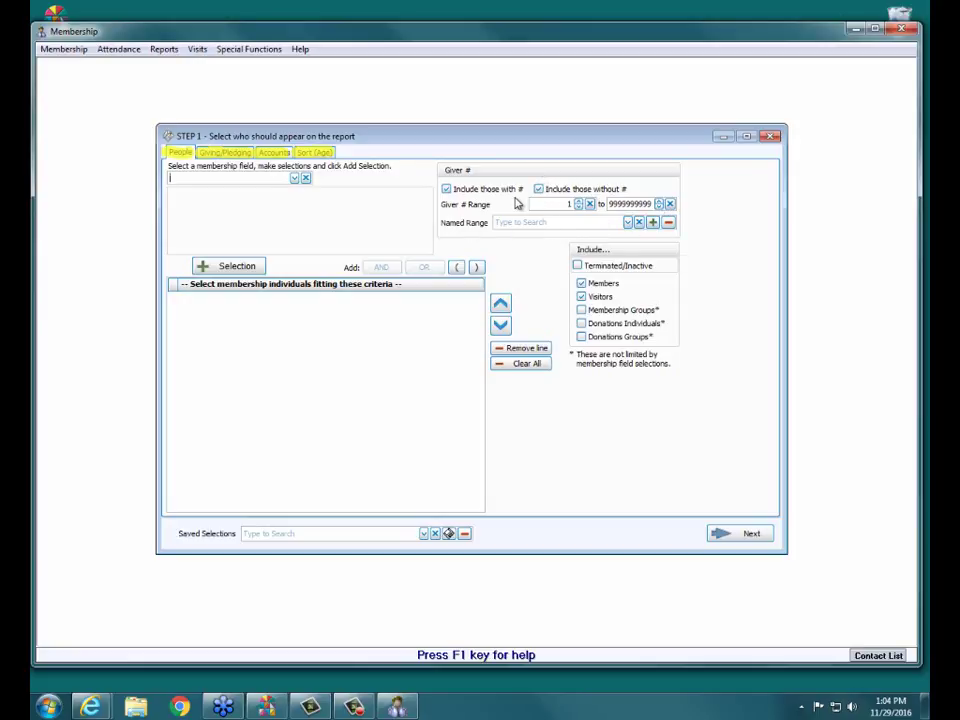
{"action": "left_click", "coordinate": [582, 299]}
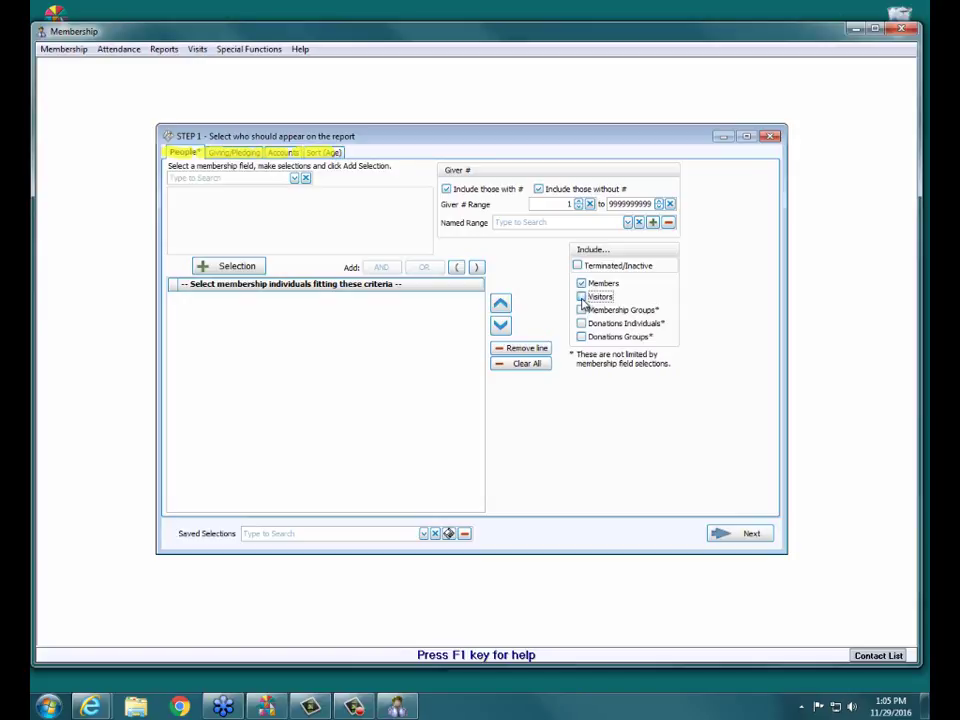
{"action": "left_click", "coordinate": [582, 299]}
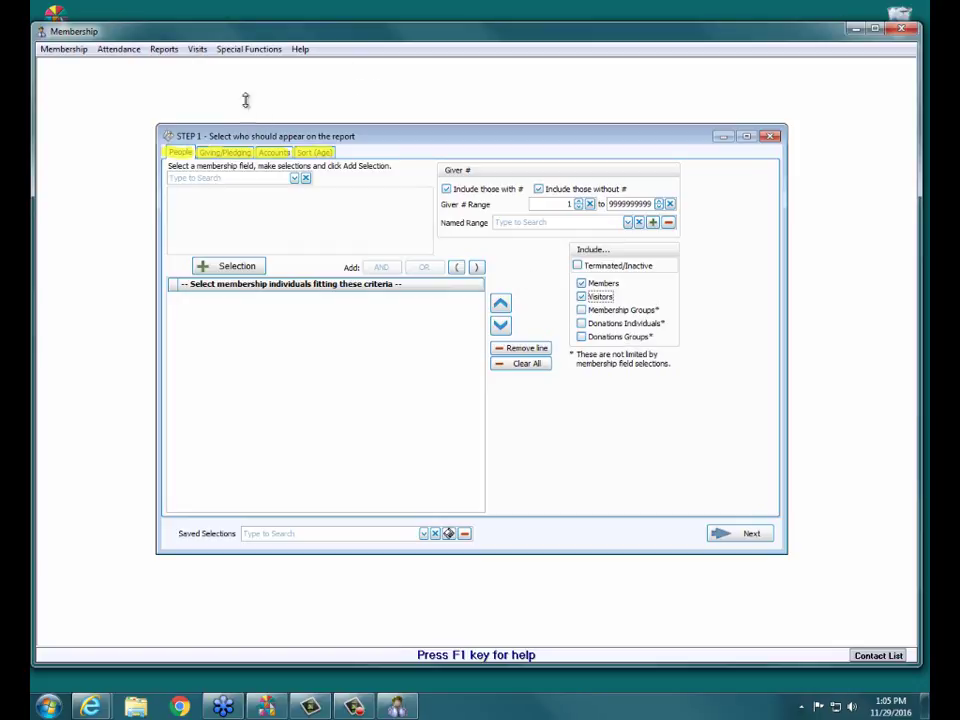
Review the giving and pledging criteria and the campaigns available for choosing donation accounts
{"action": "left_click", "coordinate": [222, 156]}
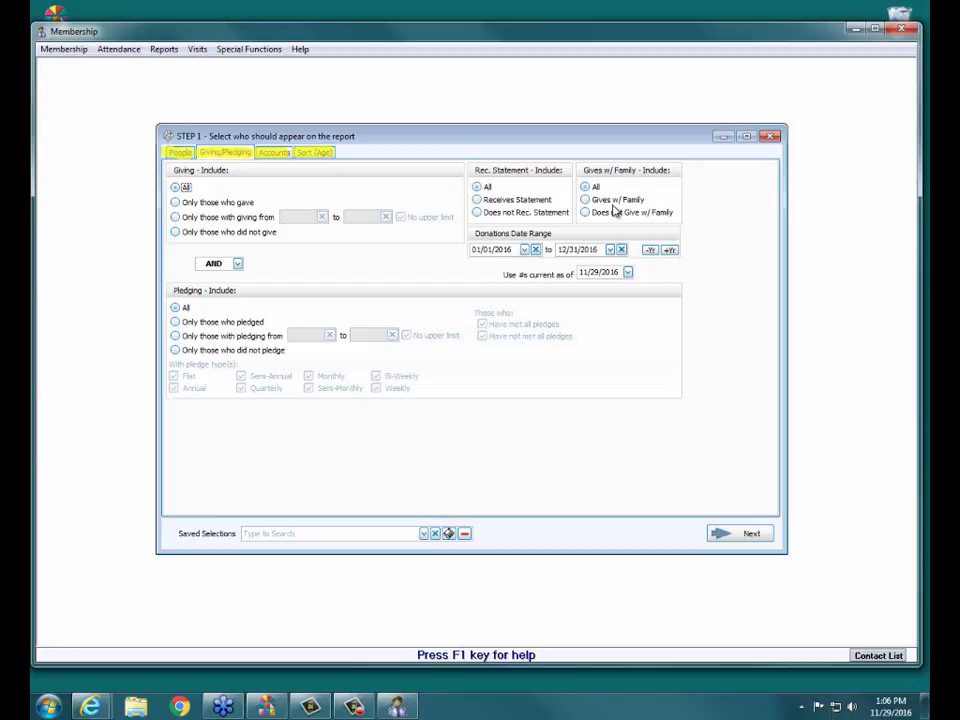
{"action": "left_click", "coordinate": [273, 151]}
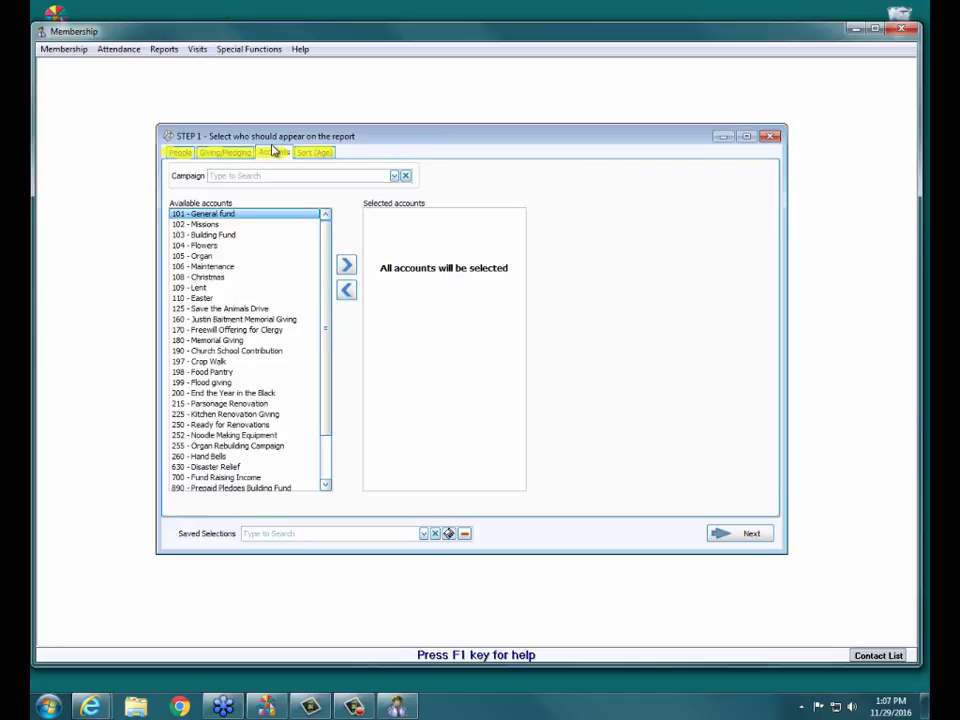
{"action": "left_click", "coordinate": [394, 176]}
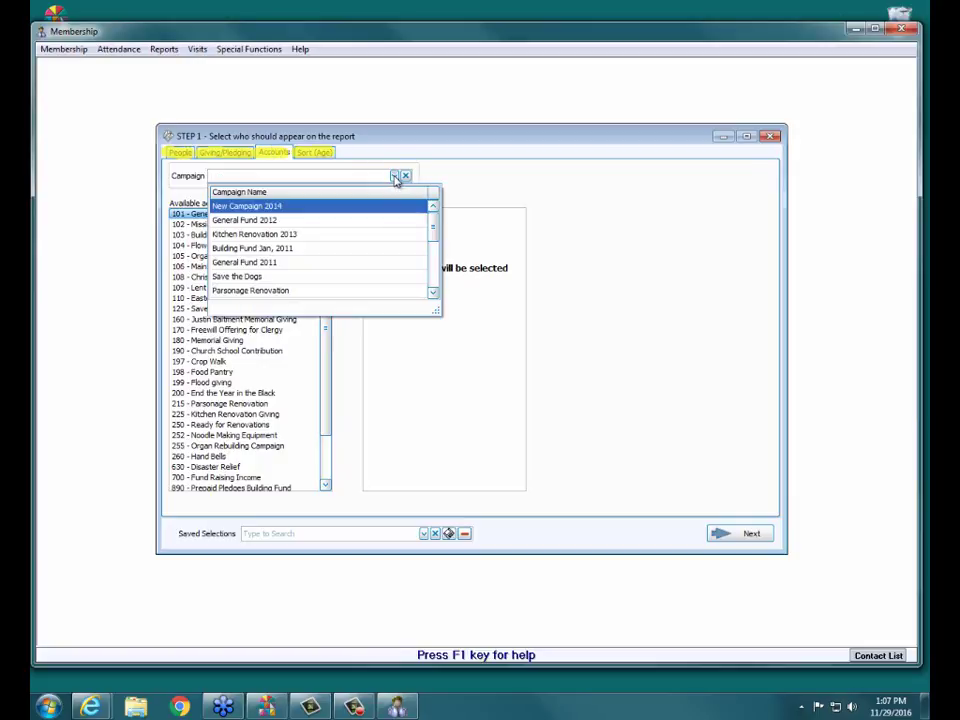
{"action": "left_click", "coordinate": [395, 177]}
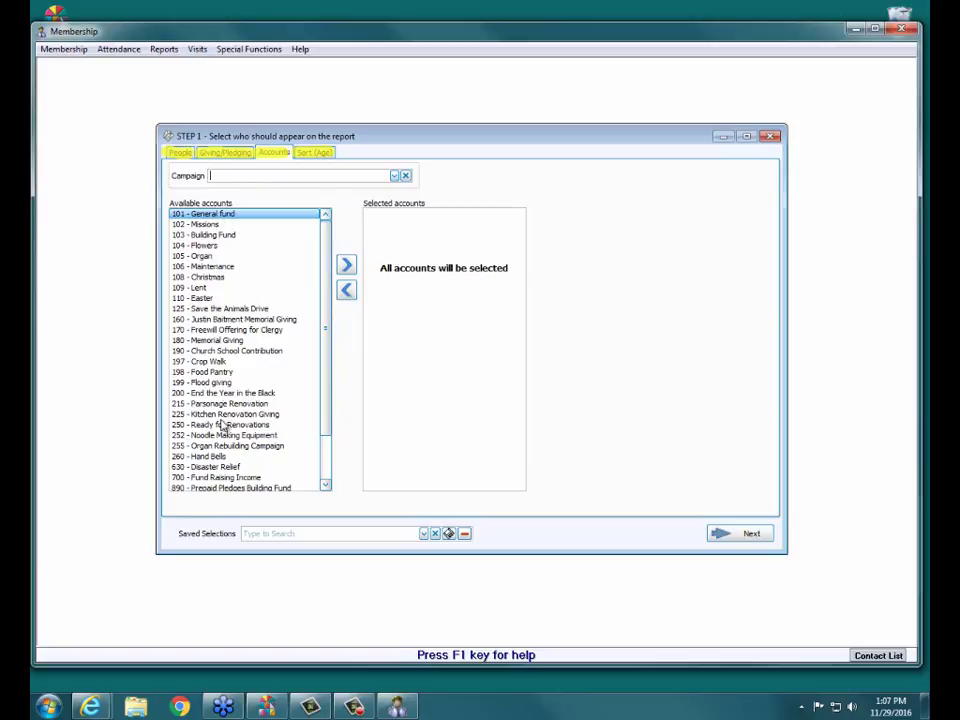
Try limiting the report to the 101 - General fund account, and take the account back out
{"action": "left_click", "coordinate": [346, 265]}
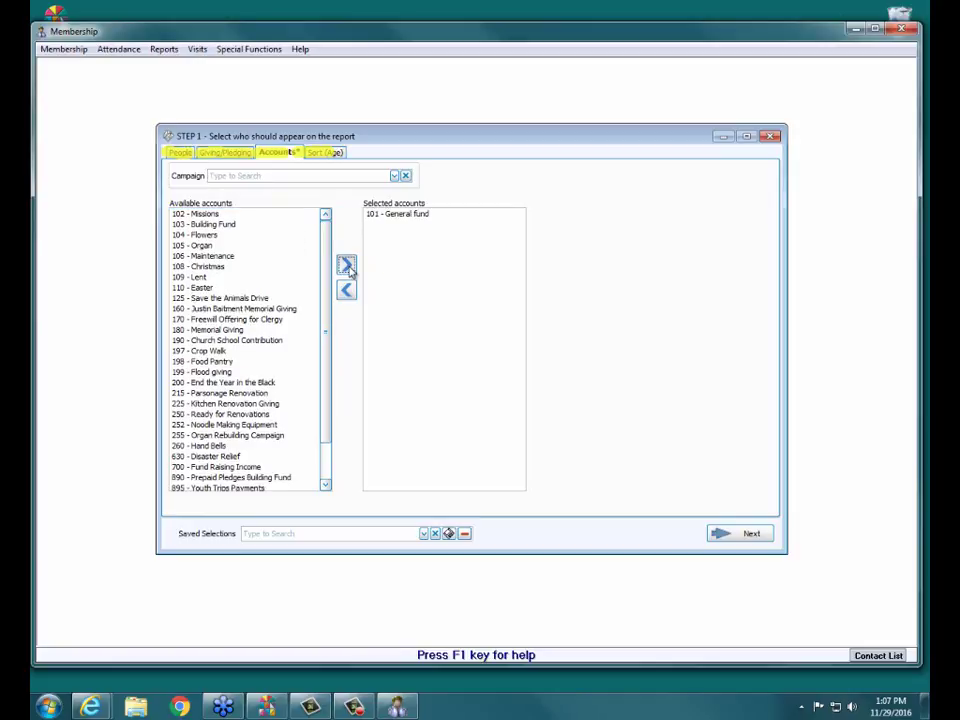
{"action": "left_click", "coordinate": [449, 216]}
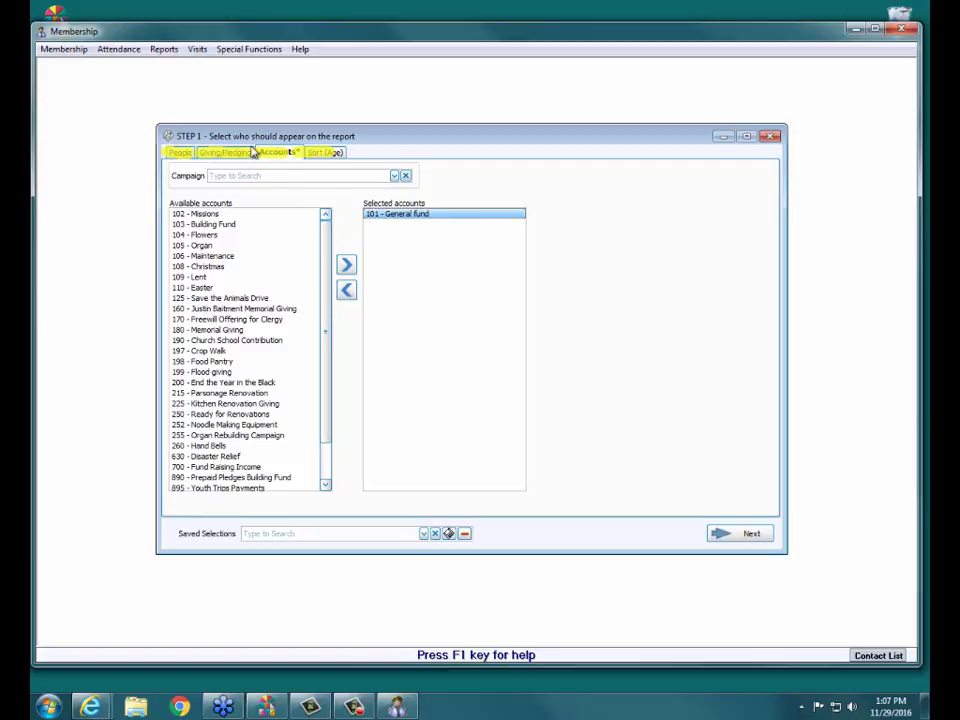
{"action": "left_click", "coordinate": [346, 288]}
Set the report's first sort field to Name: Last, First - Alphabetical and return to the people criteria
{"action": "left_click", "coordinate": [319, 154]}
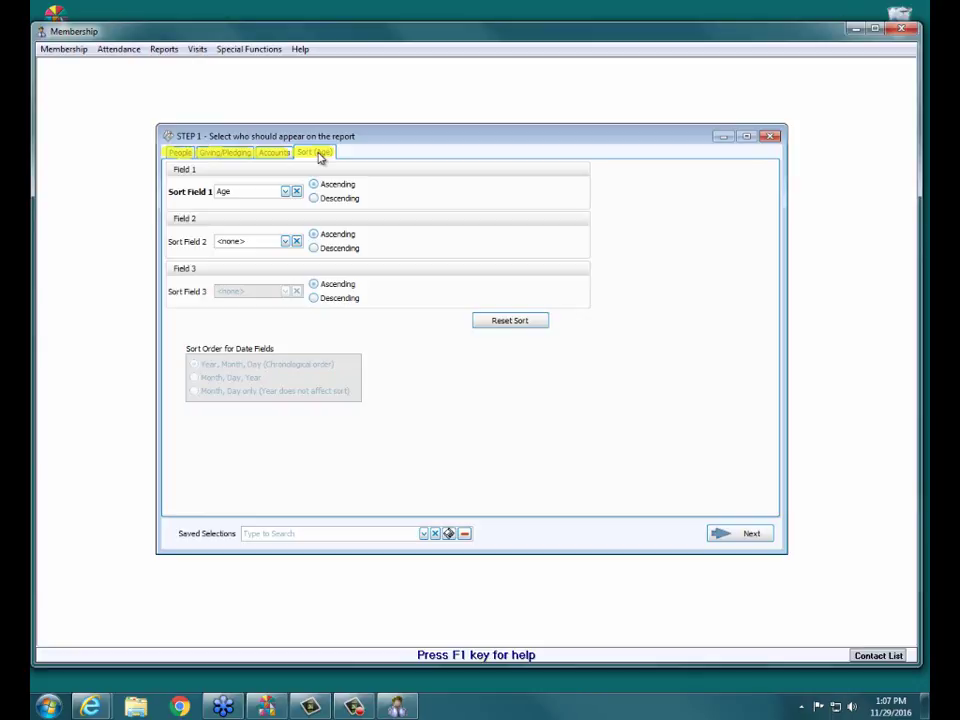
{"action": "left_click", "coordinate": [285, 193]}
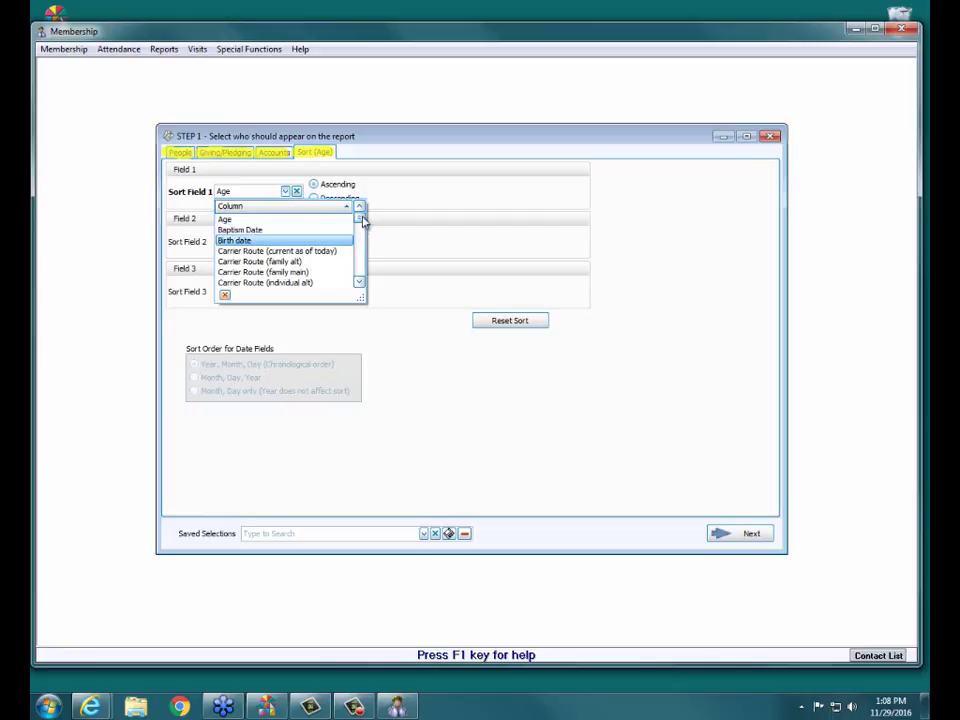
{"action": "left_click_drag", "start_coordinate": [362, 218], "coordinate": [360, 257]}
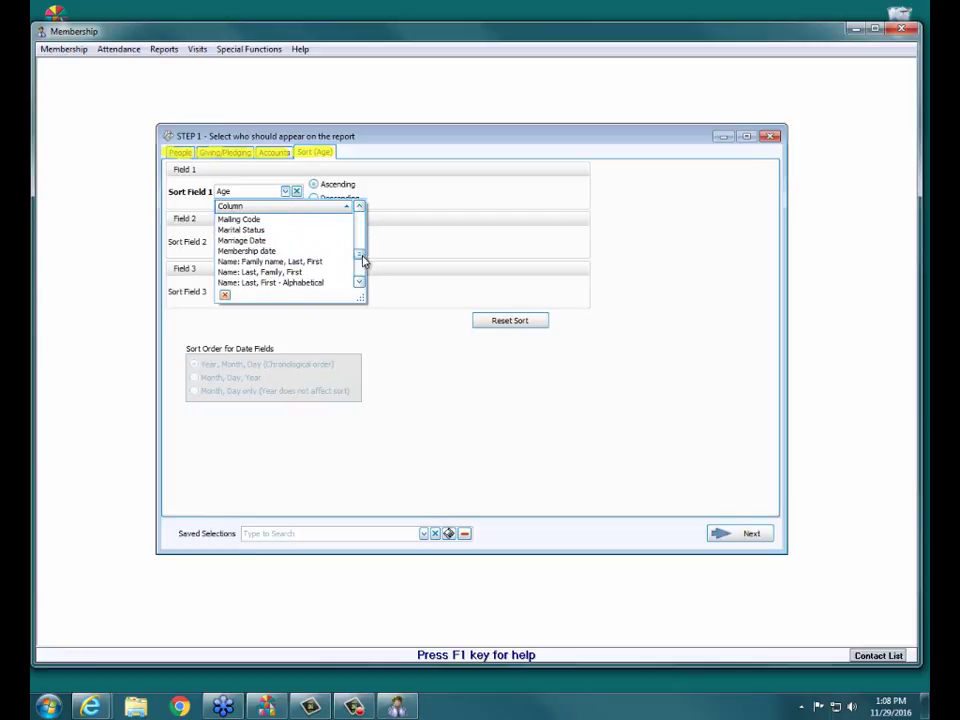
{"action": "left_click", "coordinate": [328, 283]}
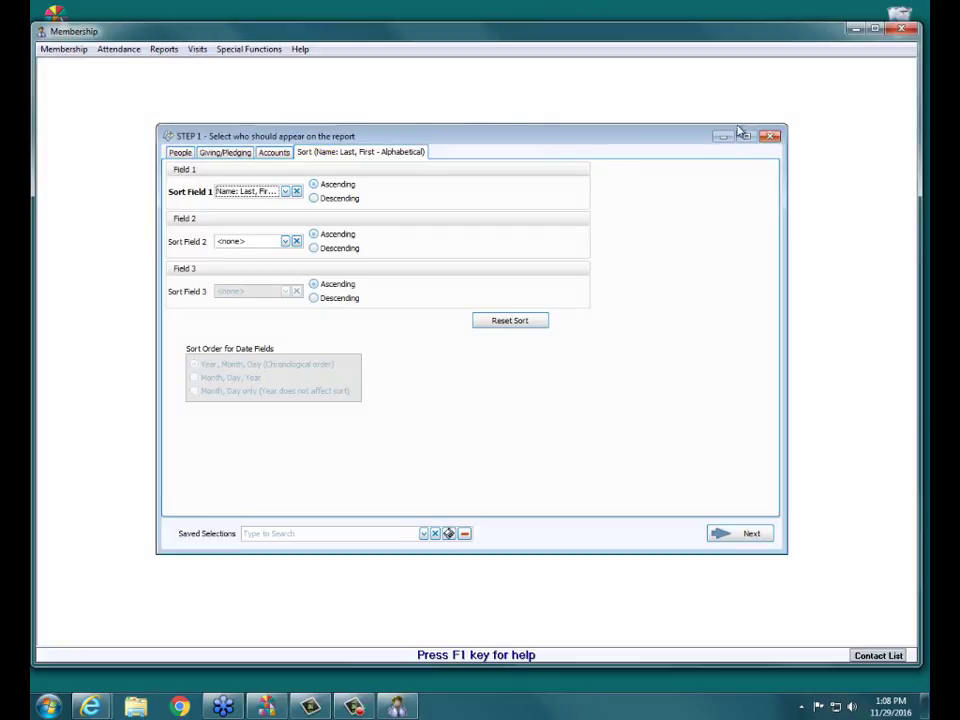
{"action": "left_click", "coordinate": [182, 153]}
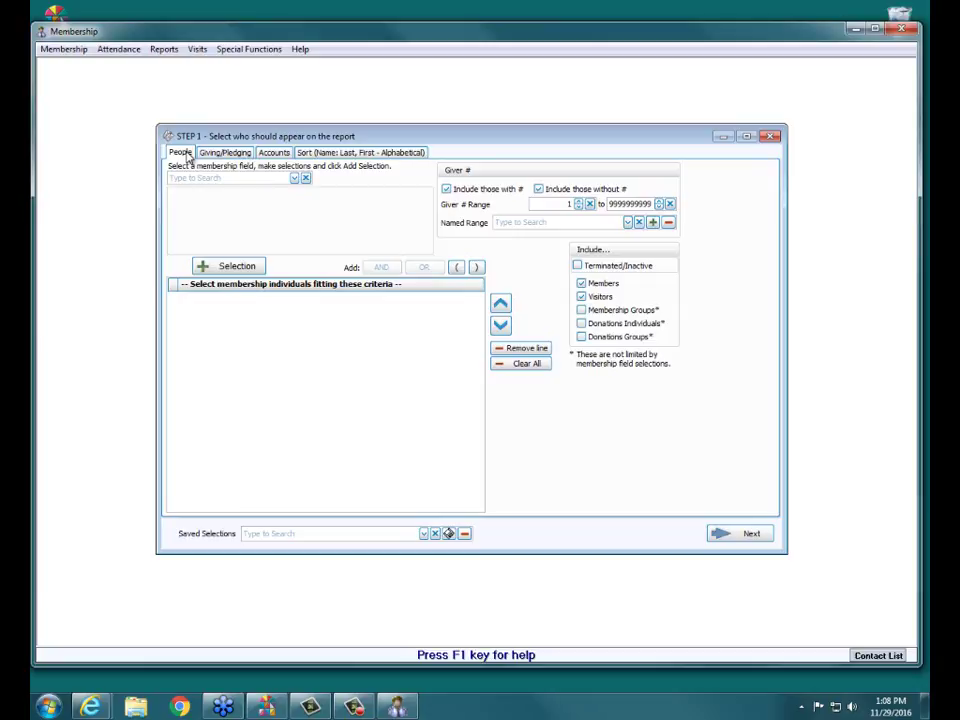
Add a Status criterion that includes 1 - Active Member, 2 - Associate Member and 3 - Inactive Member
{"action": "left_click", "coordinate": [294, 178]}
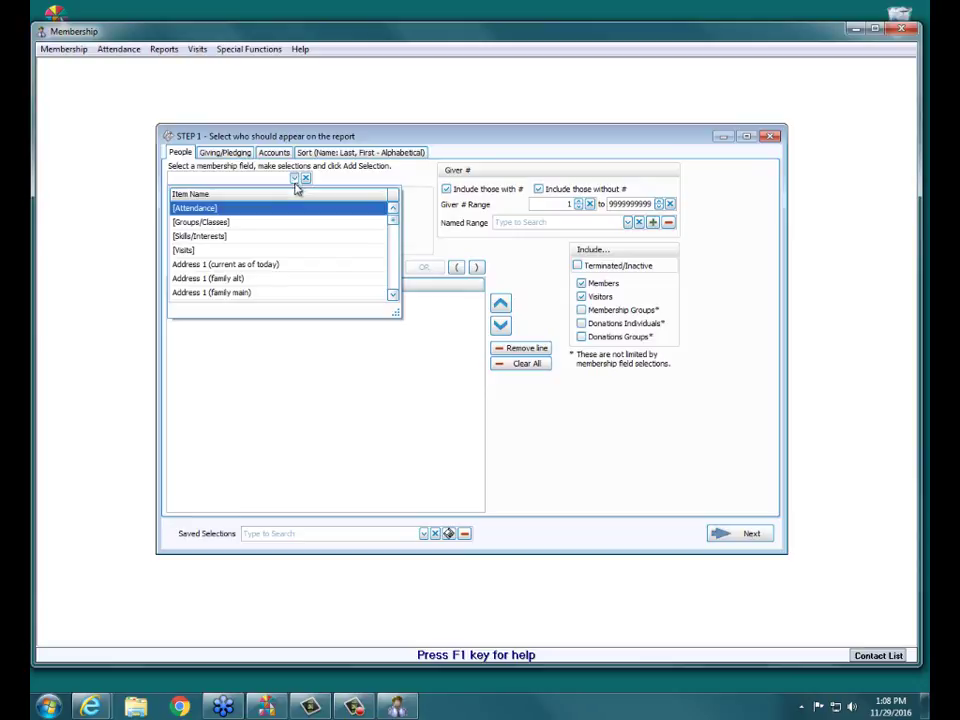
{"action": "left_click", "coordinate": [395, 230]}
{"action": "left_click_drag", "start_coordinate": [395, 230], "coordinate": [401, 281]}
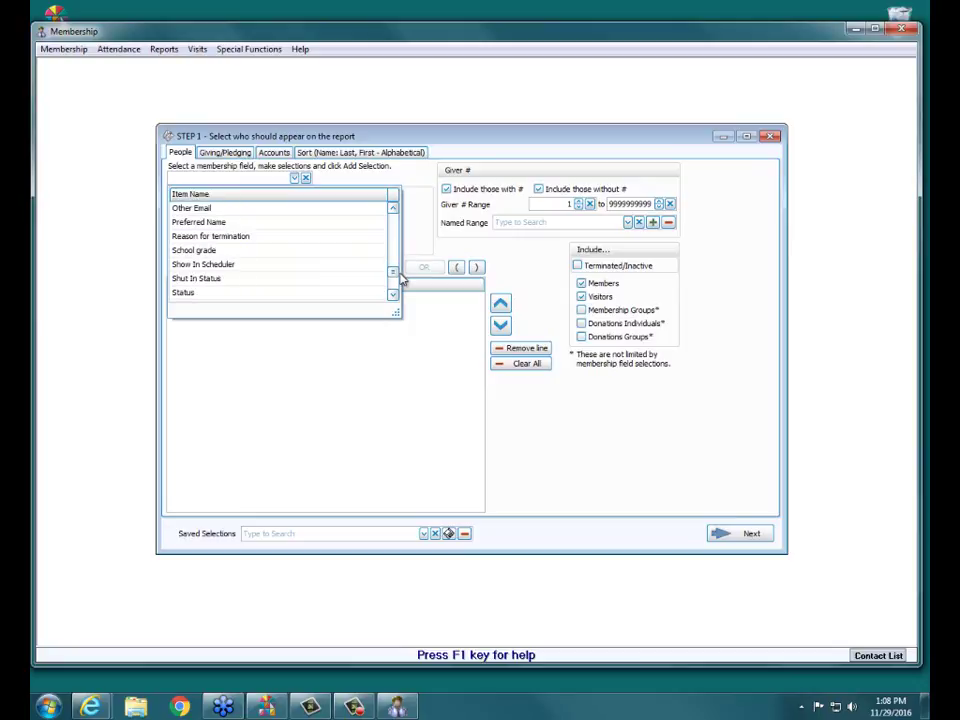
{"action": "left_click", "coordinate": [197, 292]}
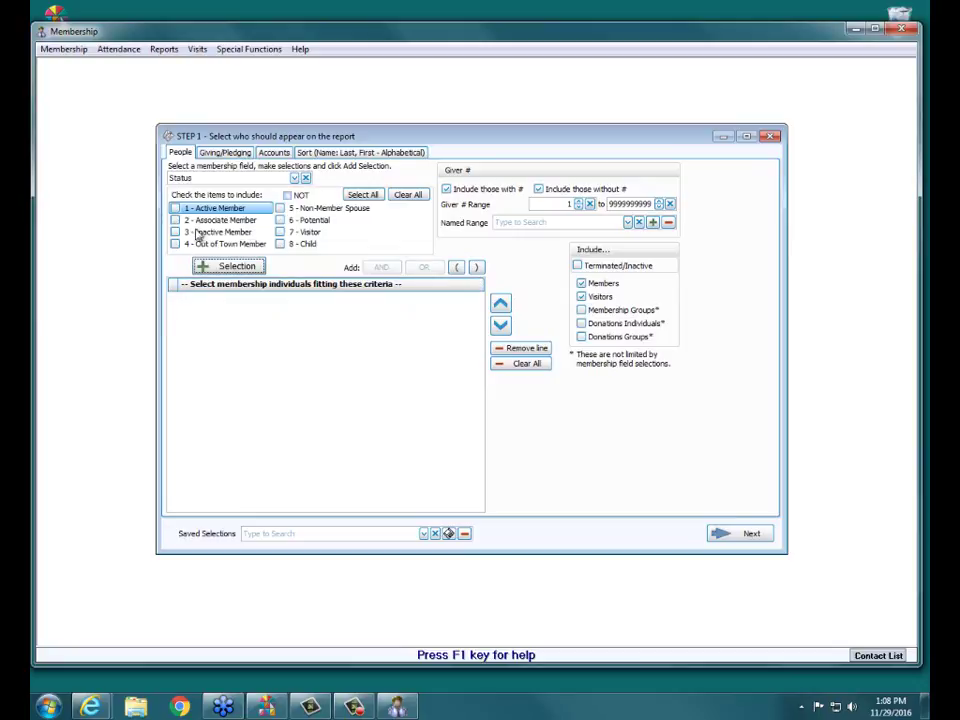
{"action": "left_click", "coordinate": [175, 209]}
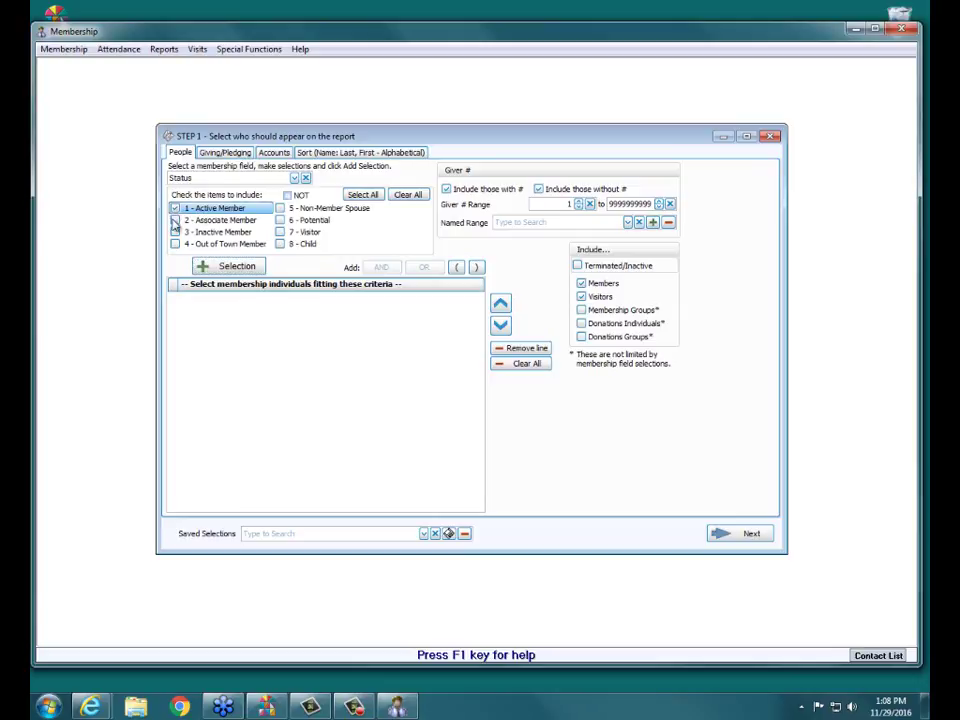
{"action": "left_click", "coordinate": [175, 220]}
{"action": "left_click", "coordinate": [175, 235]}
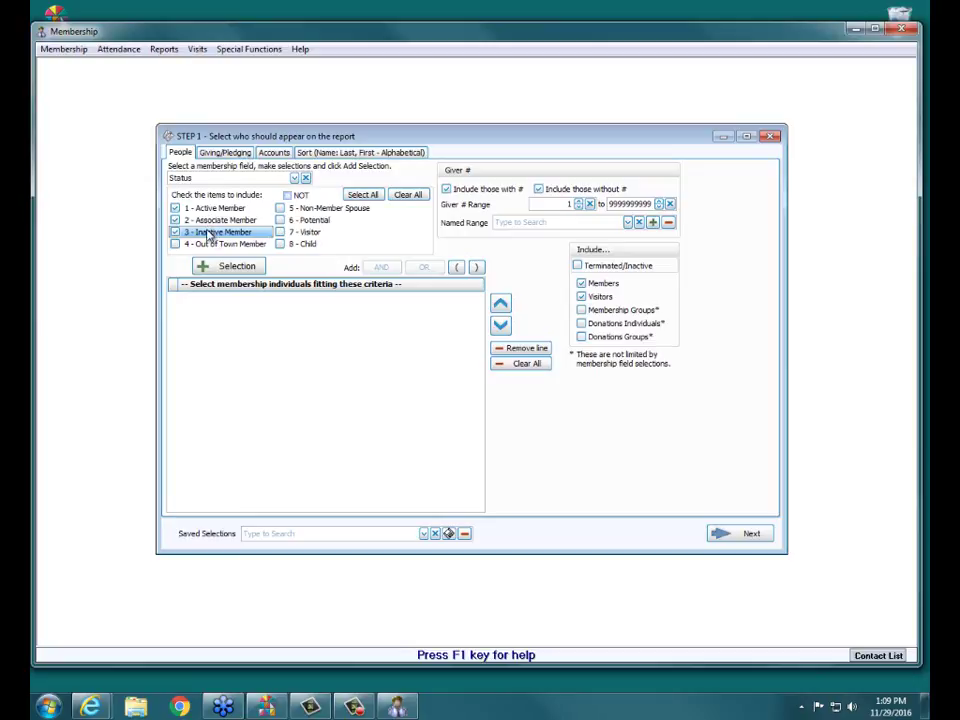
{"action": "left_click", "coordinate": [237, 266]}
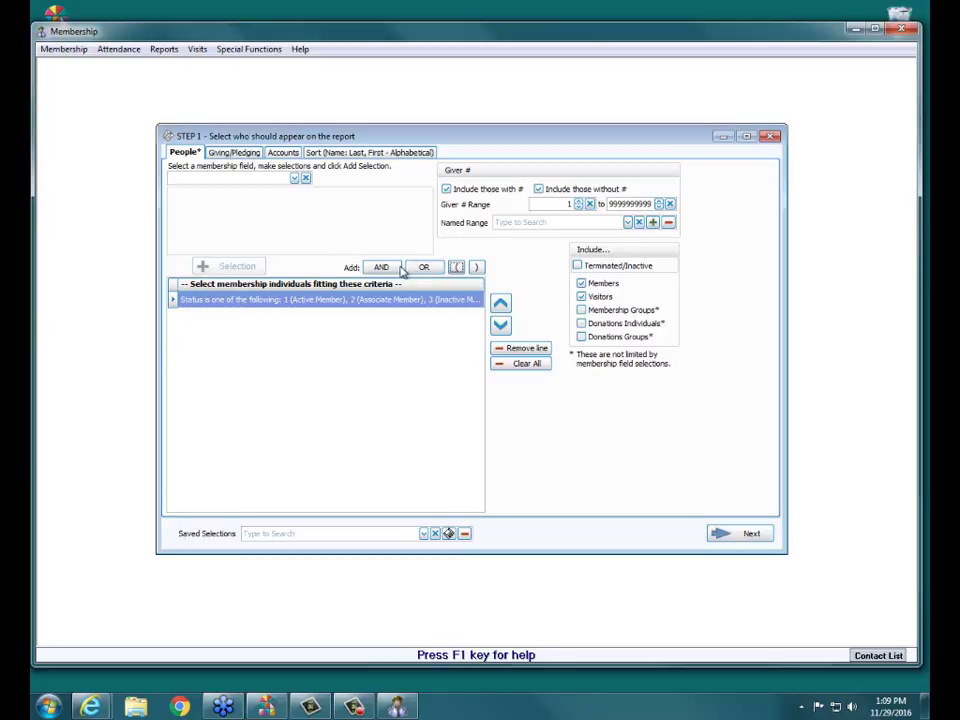
Add an AND condition to the people criteria requiring Age to be between 25 and 50
{"action": "left_click", "coordinate": [390, 268]}
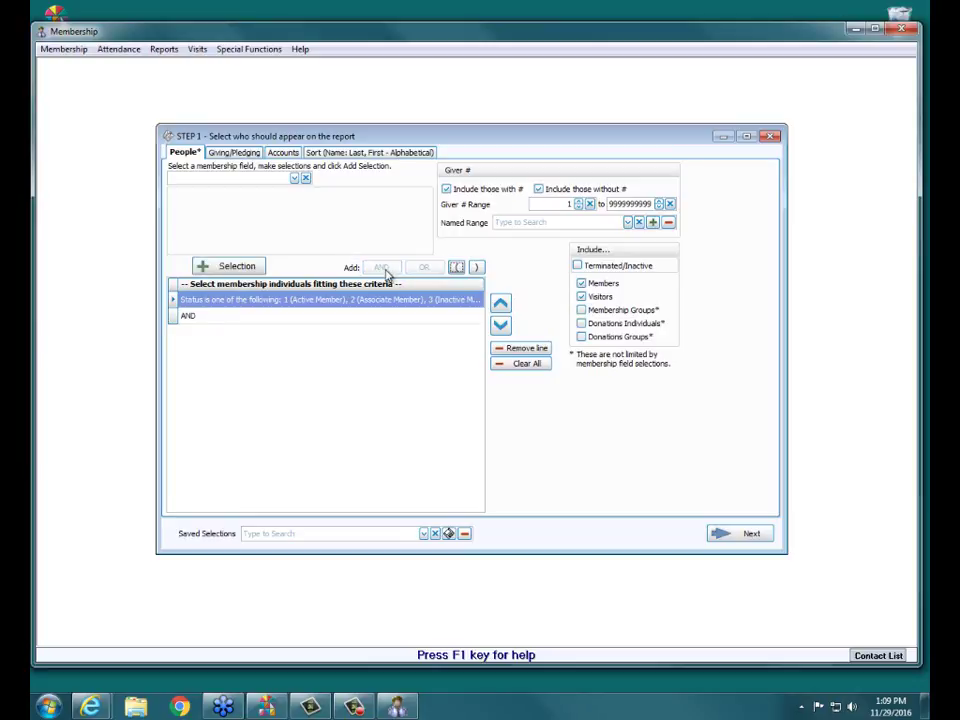
{"action": "left_click", "coordinate": [294, 178]}
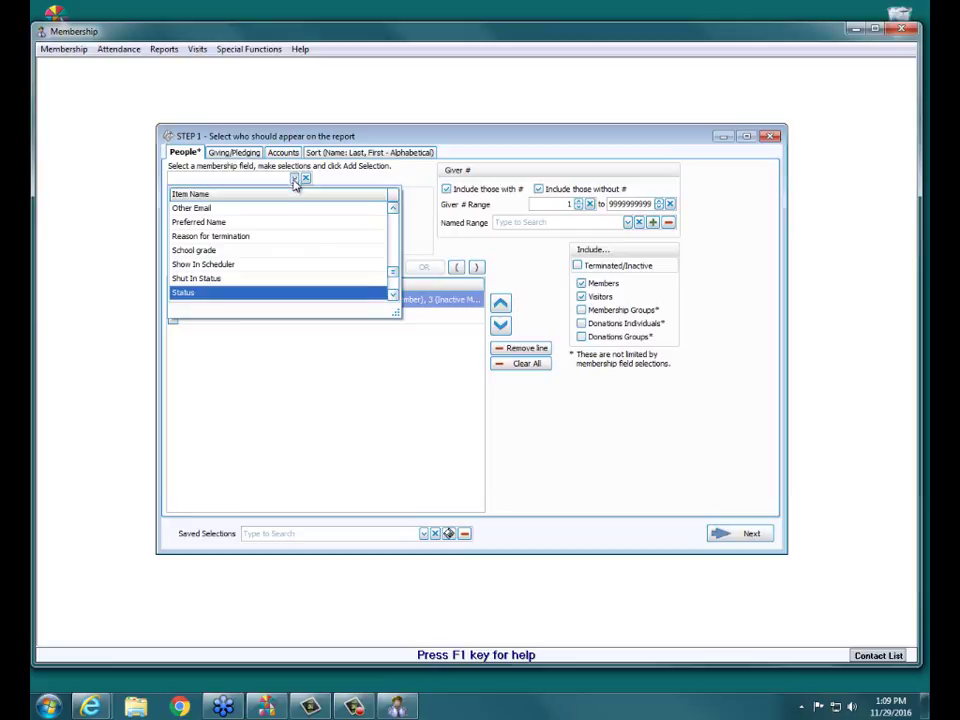
{"action": "scroll", "coordinate": [295, 215], "scroll_direction": "up", "scroll_amount": 15}
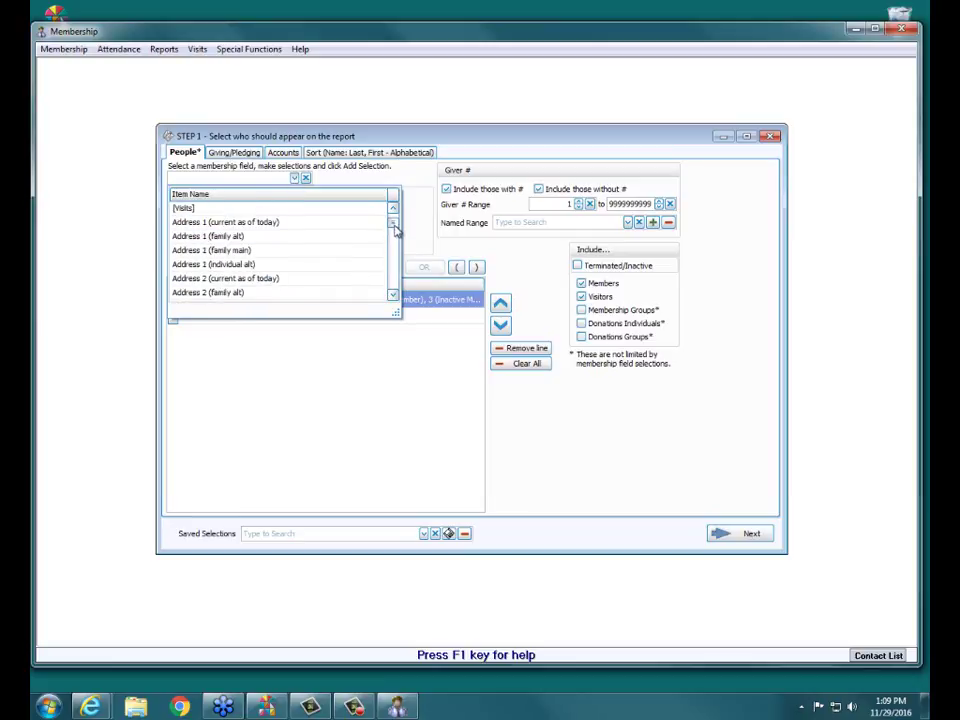
{"action": "scroll", "coordinate": [395, 230], "scroll_direction": "down", "scroll_amount": 2}
{"action": "left_click", "coordinate": [211, 255]}
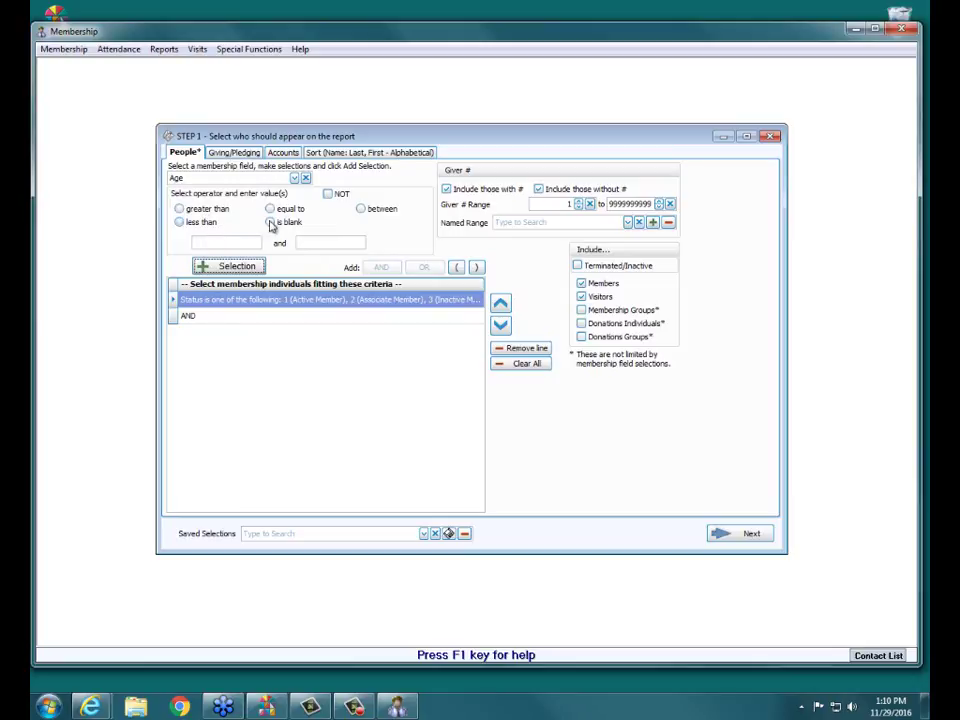
{"action": "left_click", "coordinate": [366, 208]}
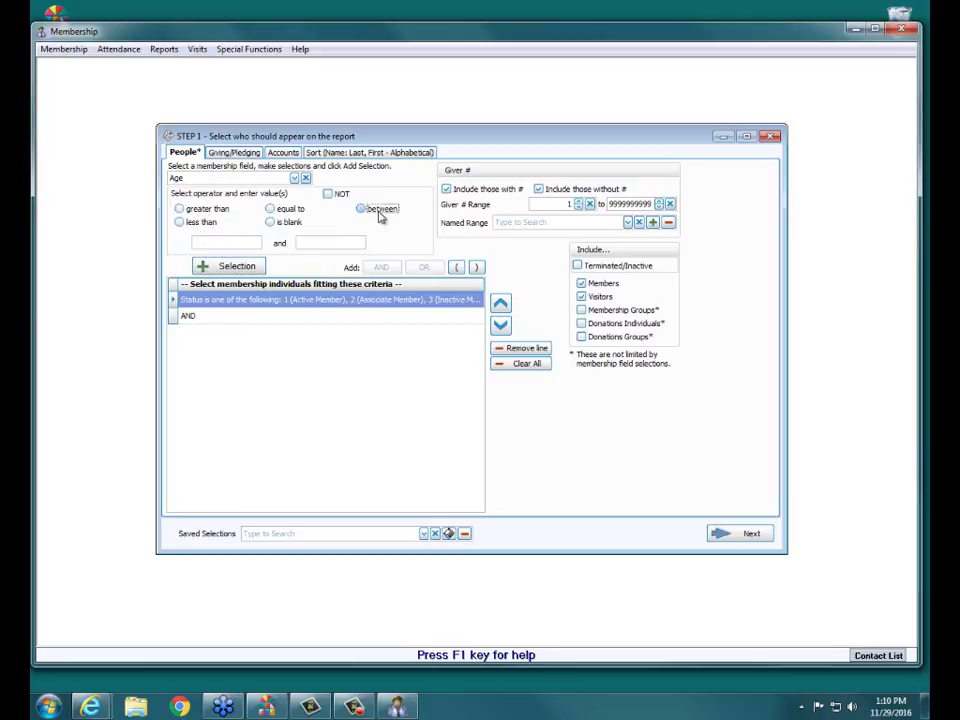
{"action": "left_click", "coordinate": [238, 243]}
{"action": "type", "text": "25"}
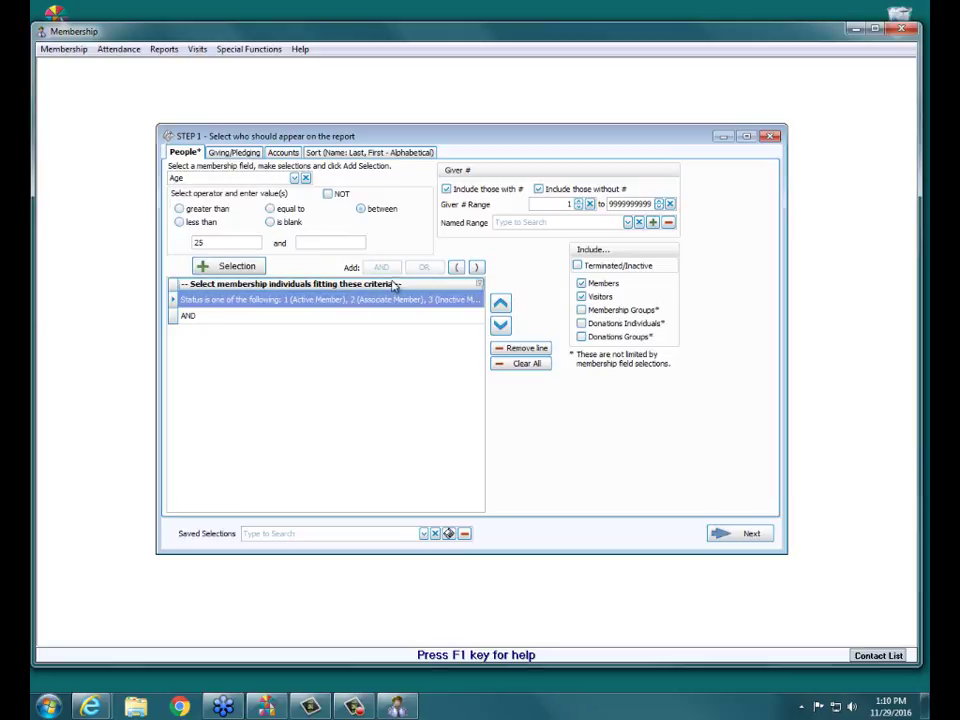
{"action": "left_click", "coordinate": [332, 242]}
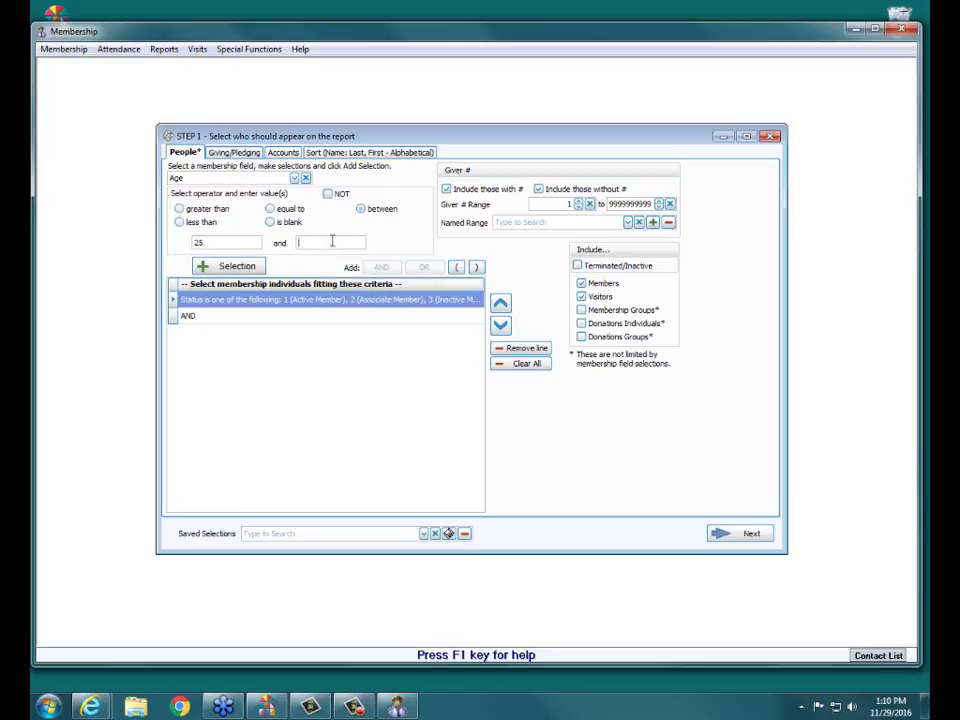
{"action": "type", "text": "50"}
{"action": "left_click", "coordinate": [221, 268]}
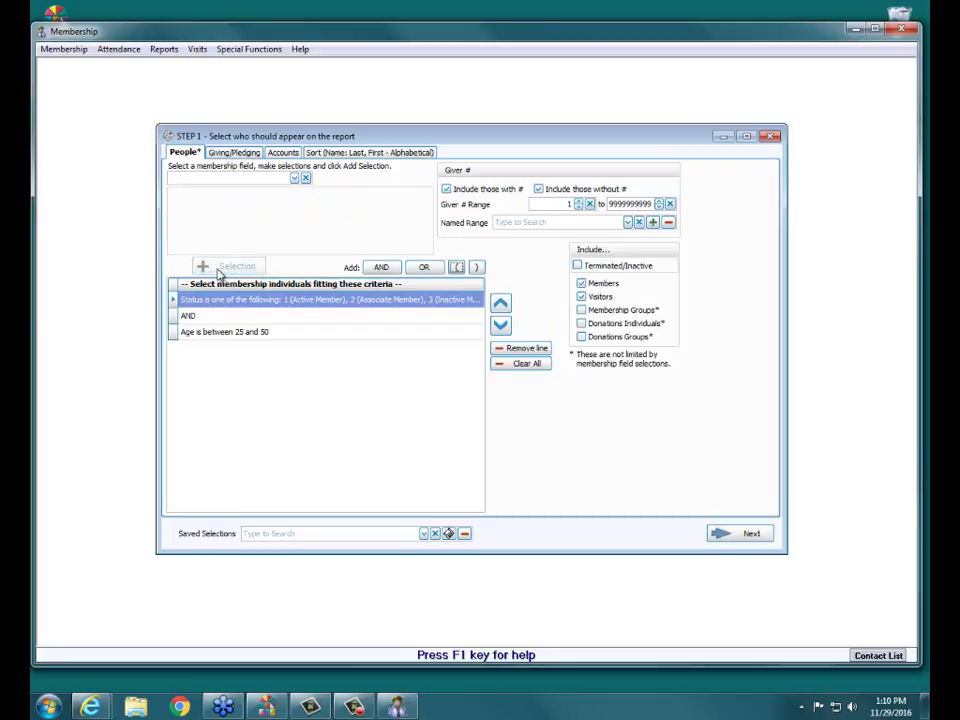
Exclude visitors from the report, and review the giving, accounts and sort settings before returning to the people criteria
{"action": "left_click", "coordinate": [585, 300]}
{"action": "left_click", "coordinate": [226, 155]}
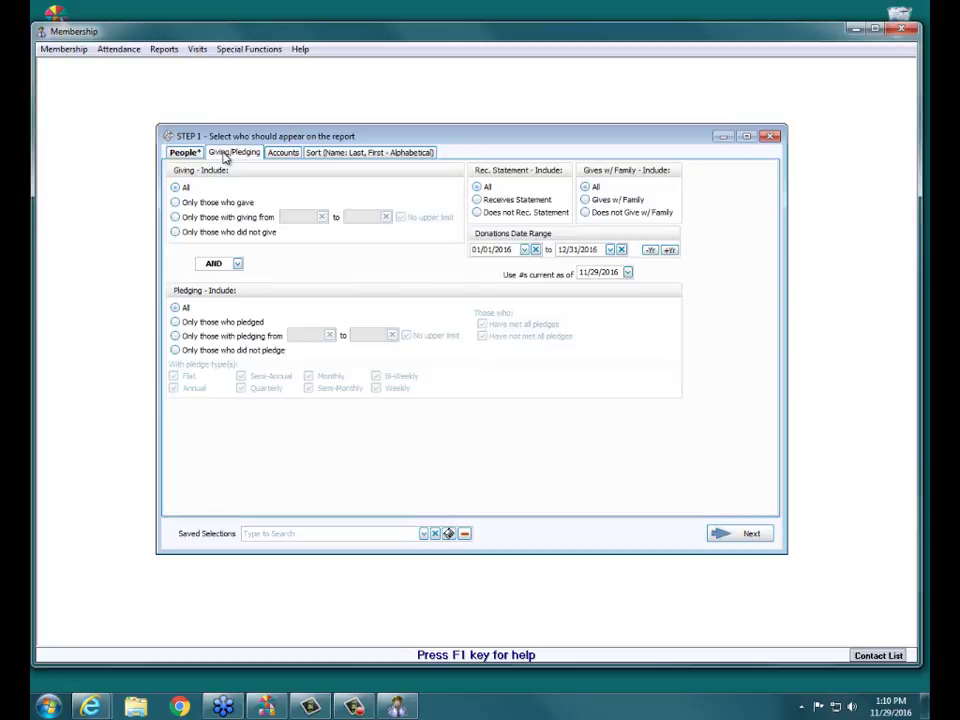
{"action": "left_click", "coordinate": [295, 155]}
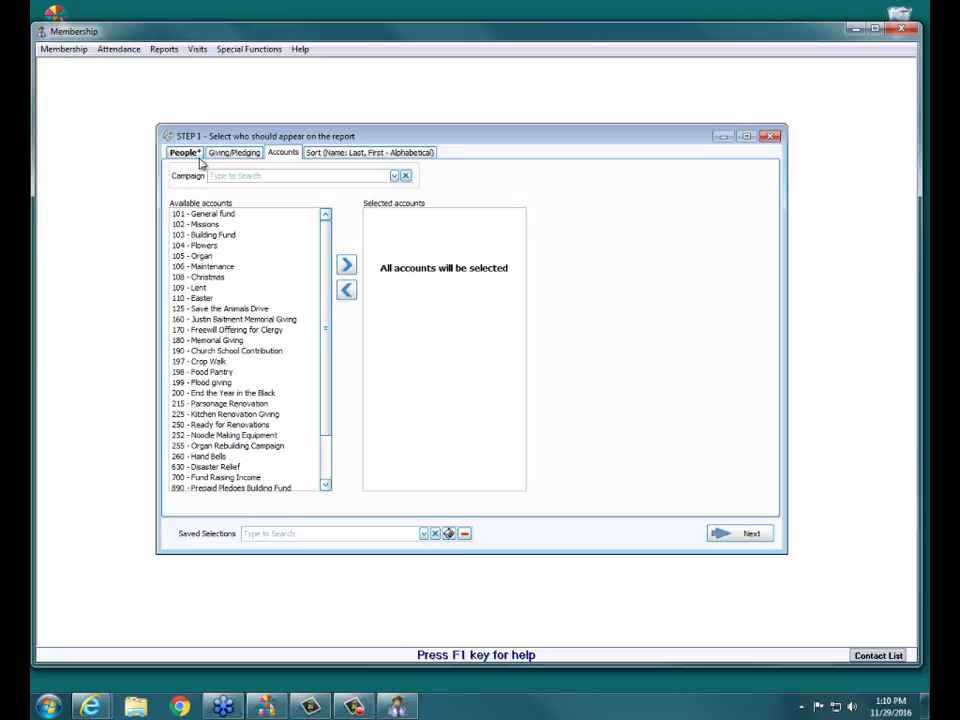
{"action": "left_click", "coordinate": [374, 153]}
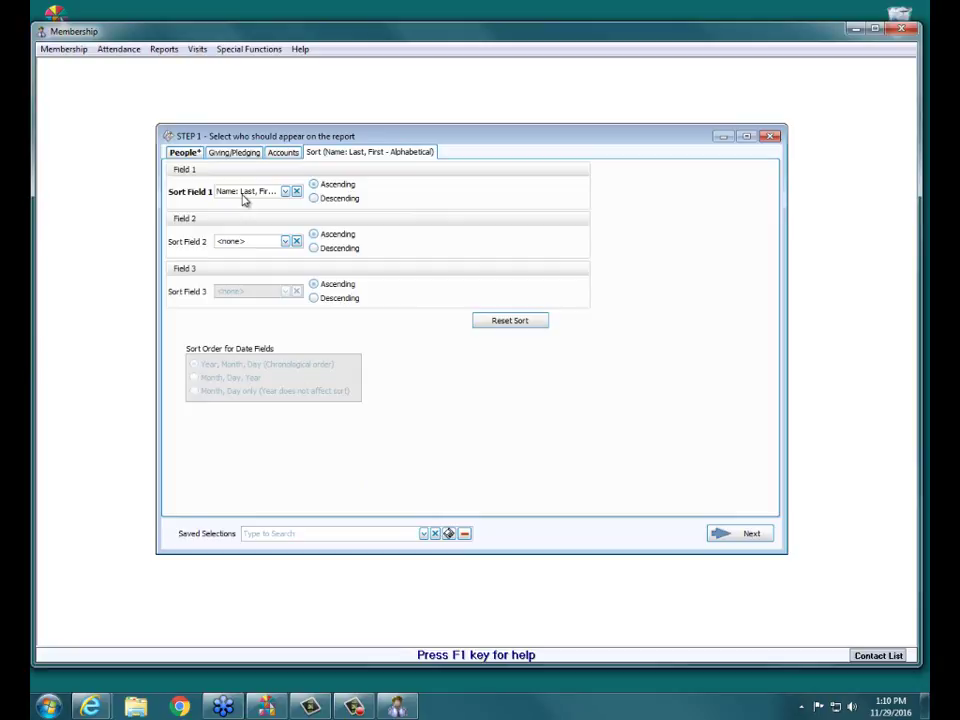
{"action": "left_click", "coordinate": [179, 155]}
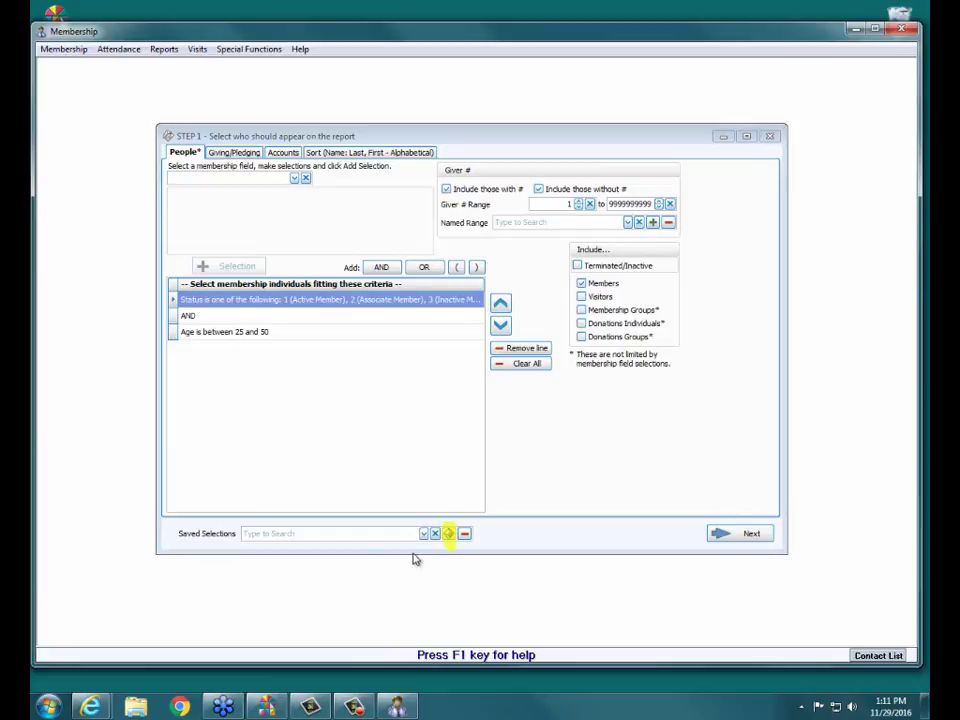
Save the current report selections under the name Active Members 25-50
{"action": "left_click", "coordinate": [449, 535]}
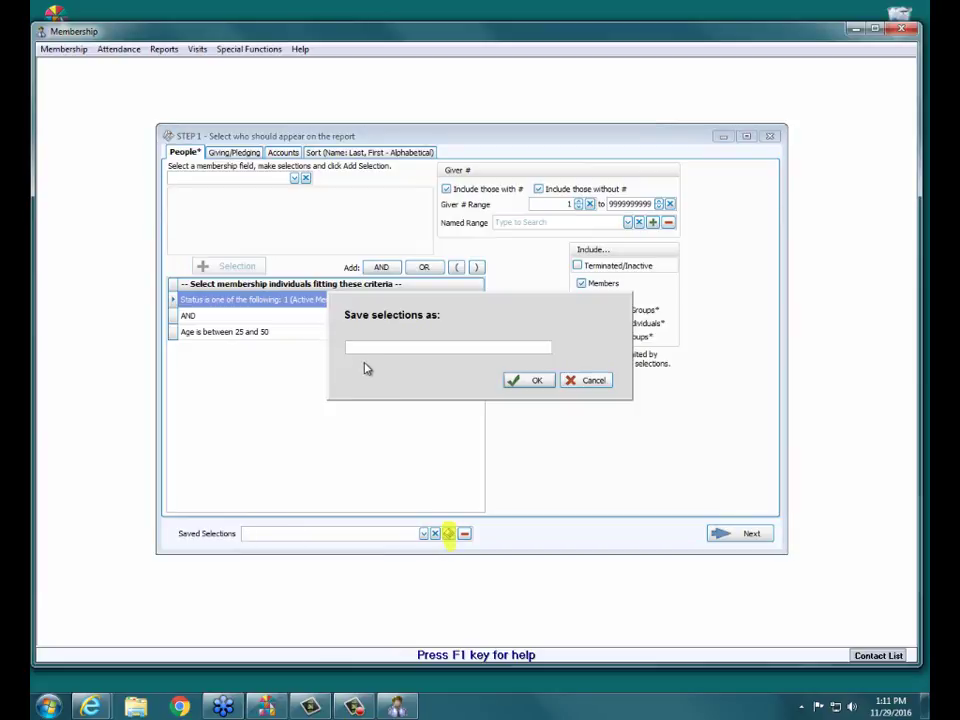
{"action": "type", "text": "Active Members 25-50"}
{"action": "left_click", "coordinate": [530, 386]}
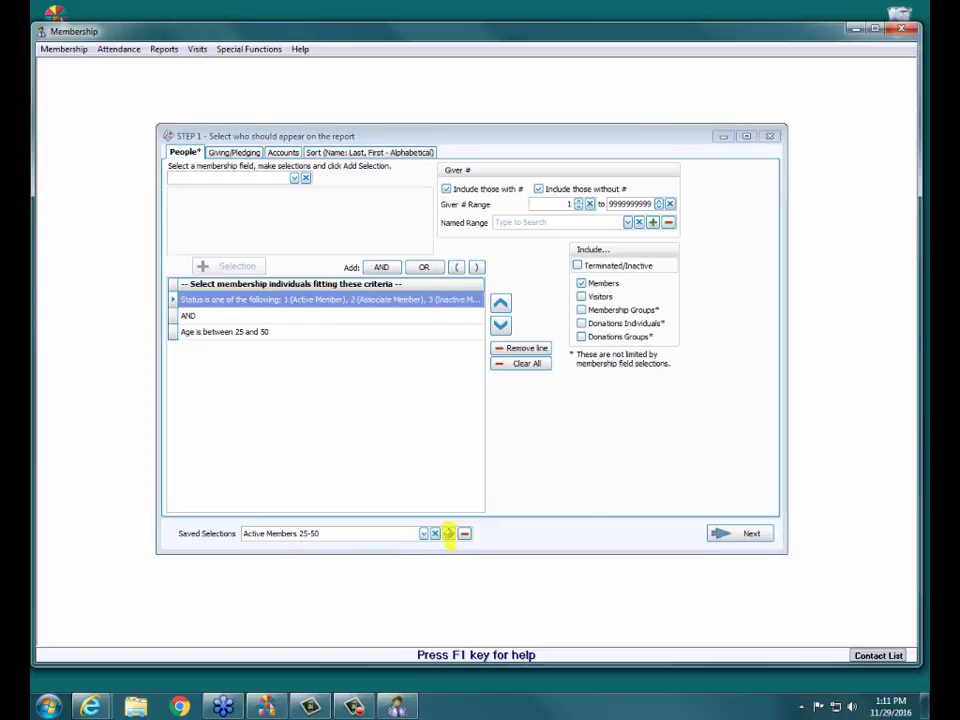
{"action": "left_click", "coordinate": [448, 533]}
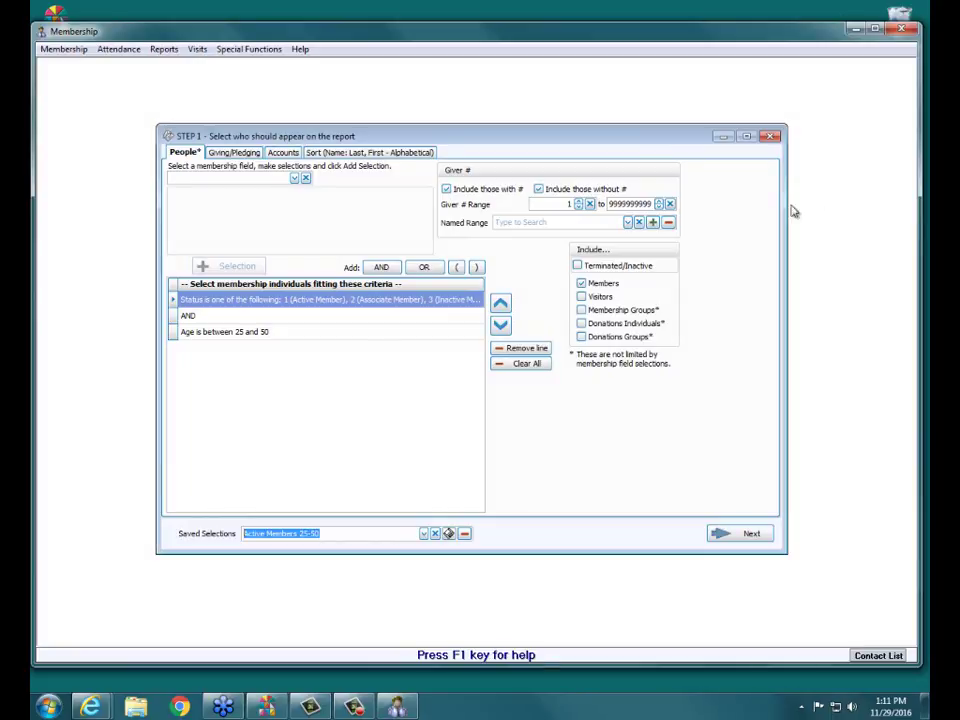
Close and reopen the Reports/Directory/Export setup, load the saved selection Active Members 25-50 and check its sort order
{"action": "left_click", "coordinate": [771, 138]}
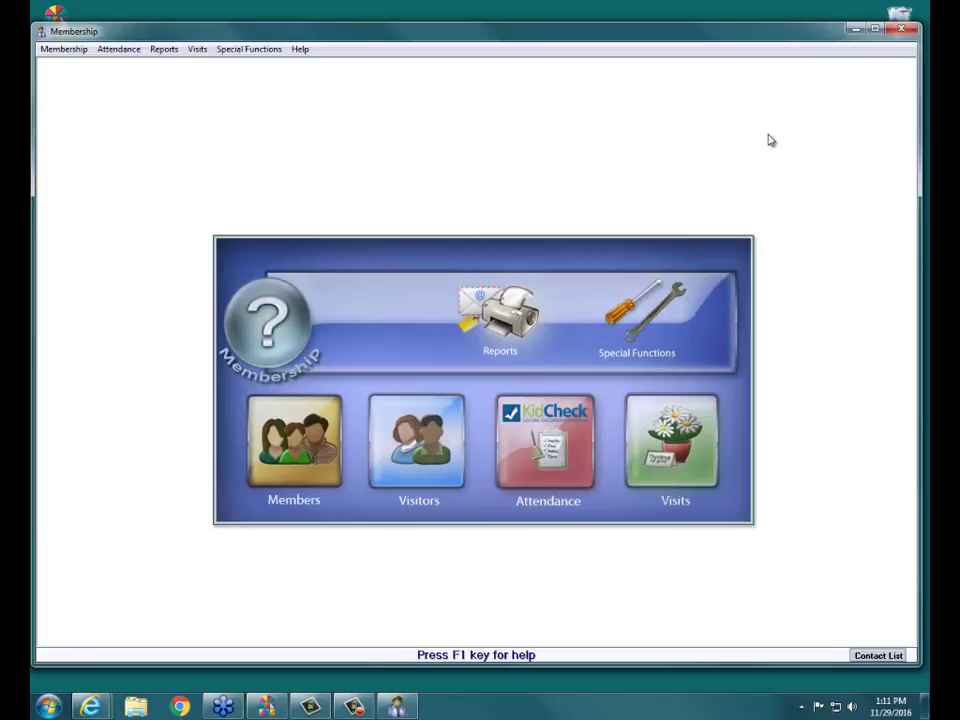
{"action": "left_click", "coordinate": [497, 333]}
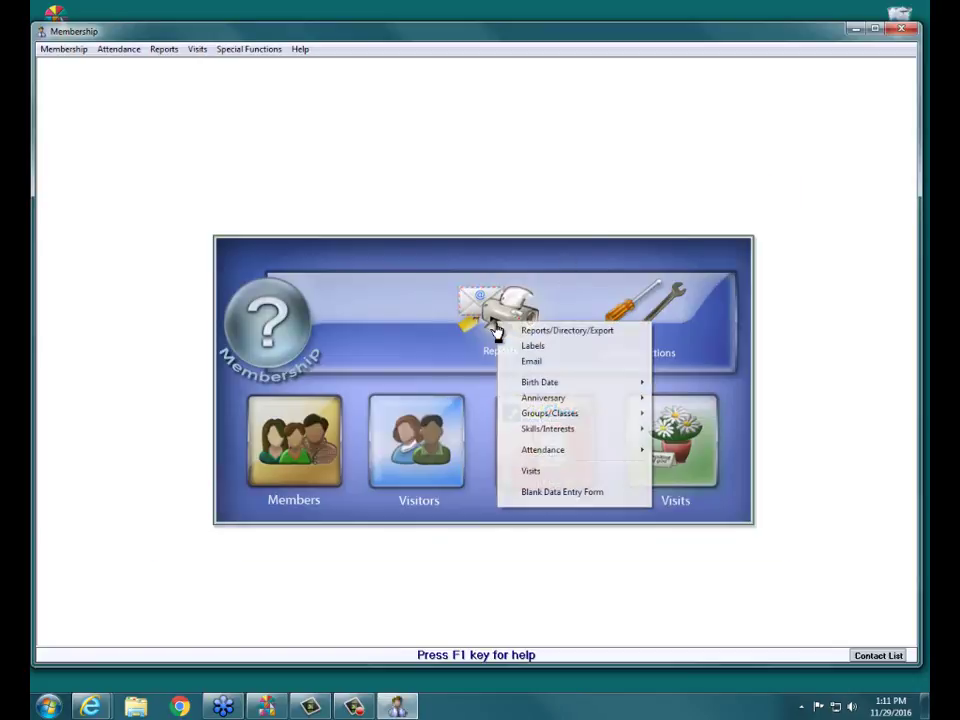
{"action": "left_click", "coordinate": [571, 330]}
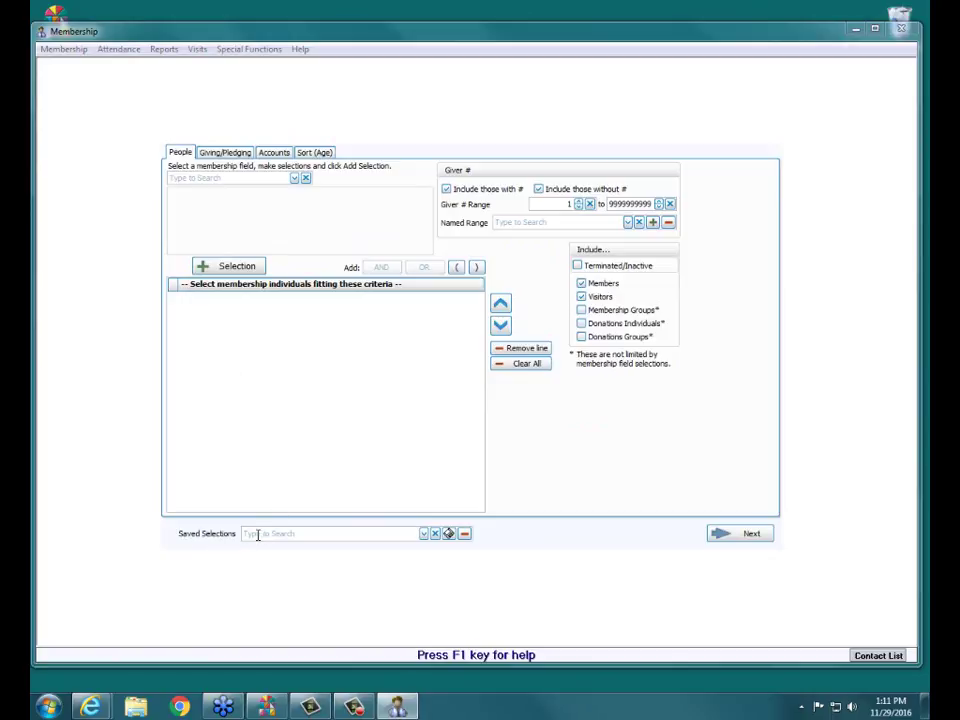
{"action": "left_click", "coordinate": [424, 534]}
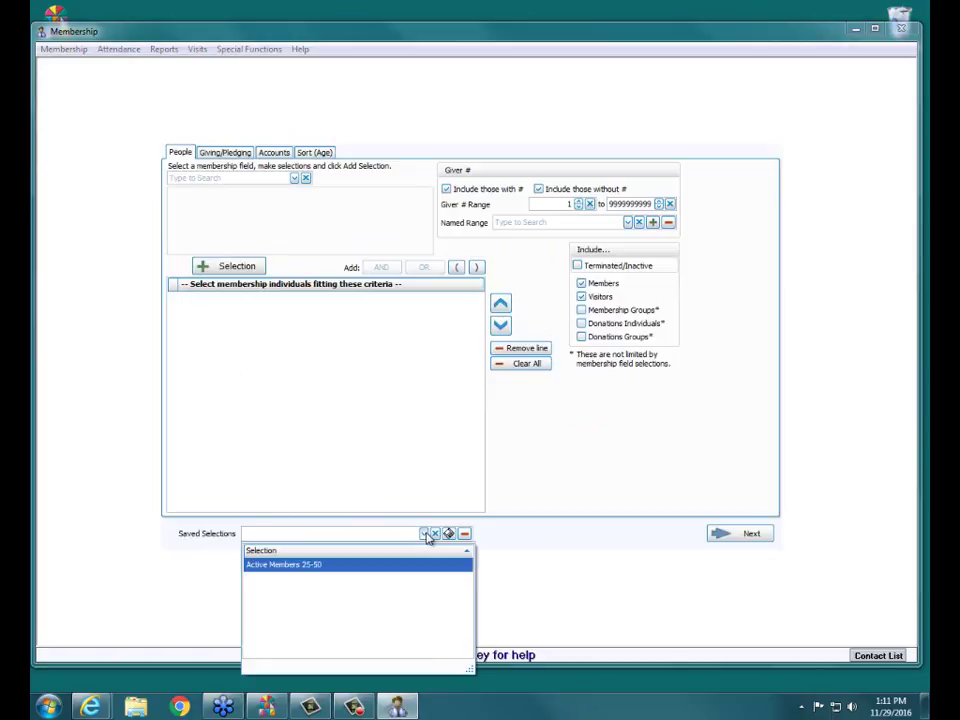
{"action": "left_click", "coordinate": [283, 566]}
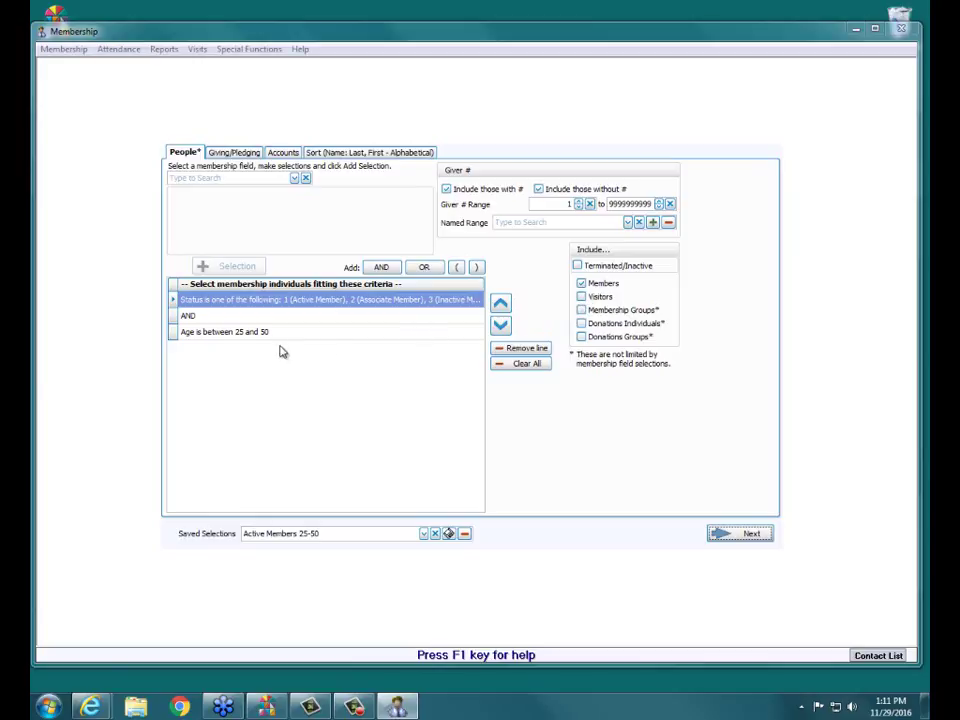
{"action": "left_click", "coordinate": [358, 153]}
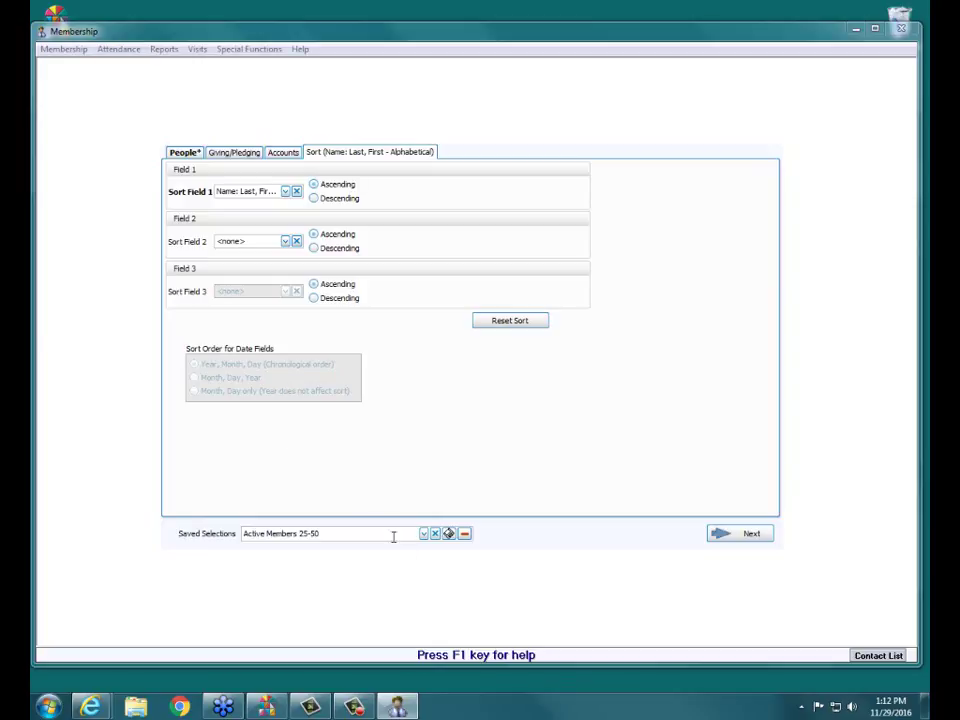
Continue to the report options and choose the Basic report type with the Basic Columnar Report format
{"action": "left_click", "coordinate": [766, 536]}
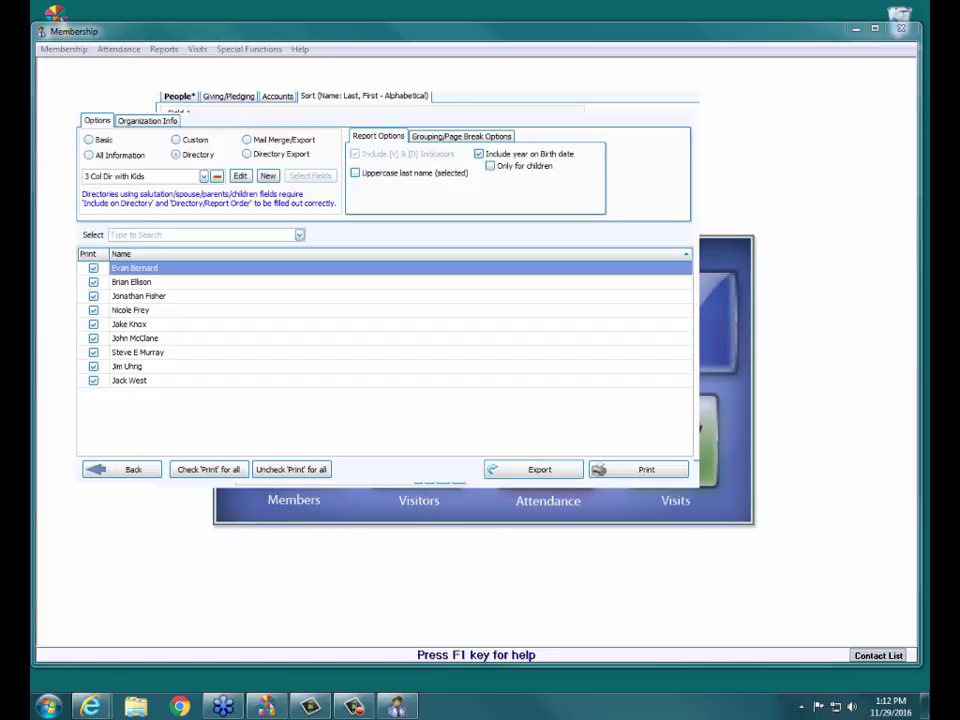
{"action": "left_click", "coordinate": [90, 140]}
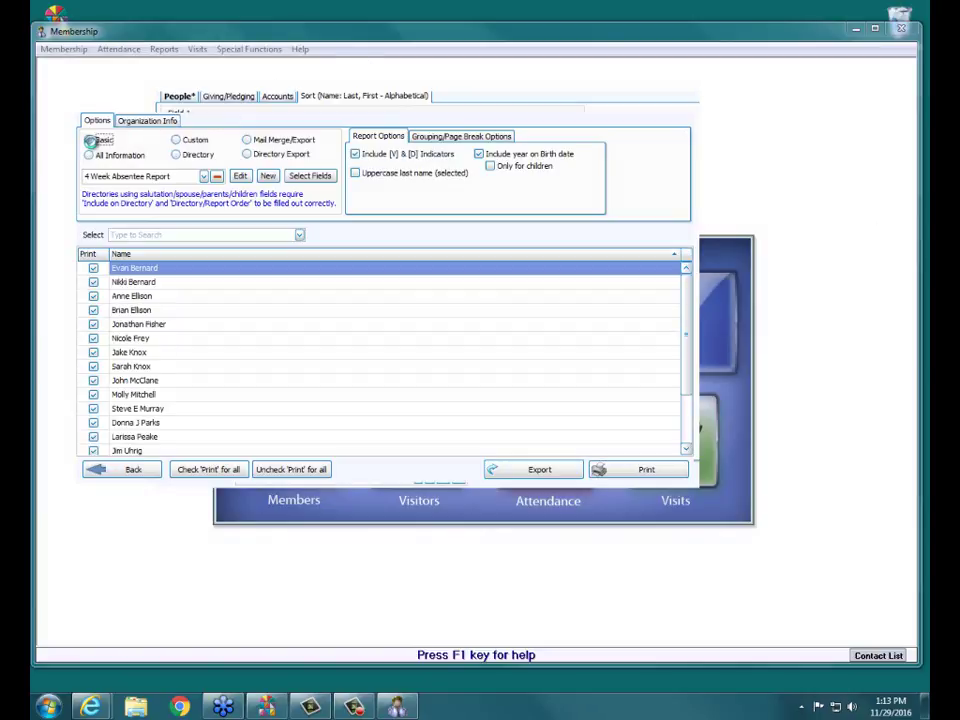
{"action": "left_click", "coordinate": [90, 141]}
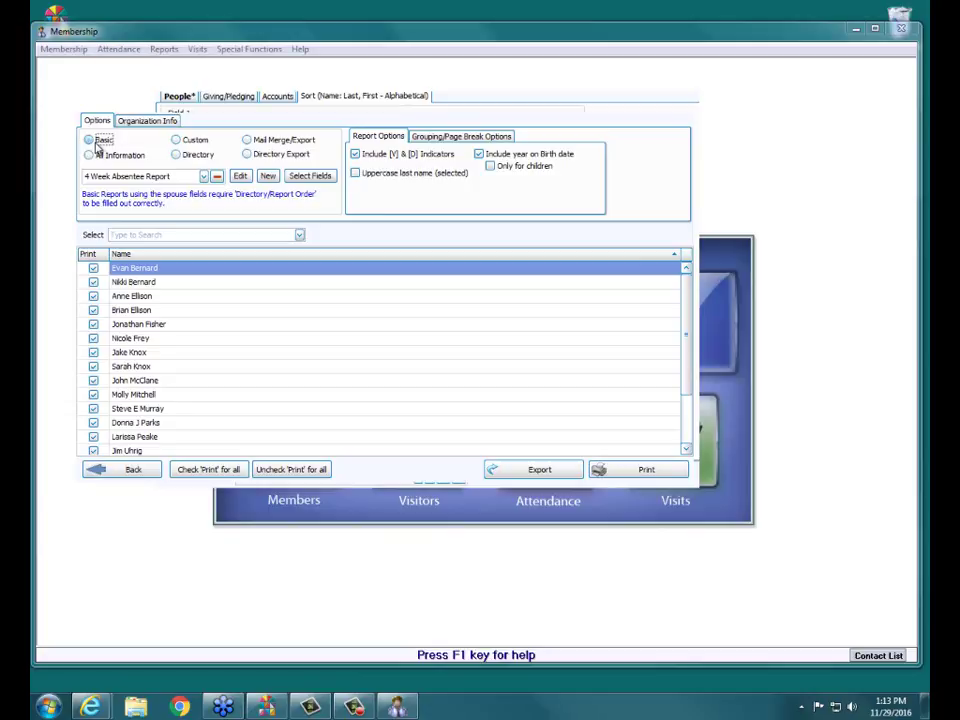
{"action": "left_click", "coordinate": [206, 177]}
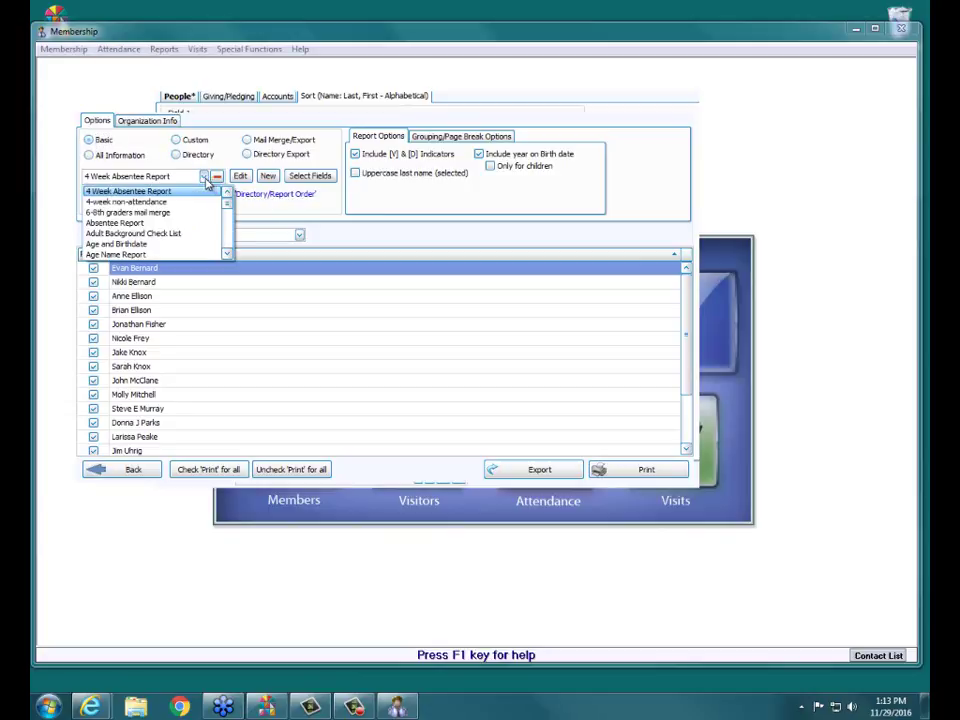
{"action": "left_click", "coordinate": [226, 256]}
{"action": "scroll", "coordinate": [226, 257], "scroll_direction": "down", "scroll_amount": 2}
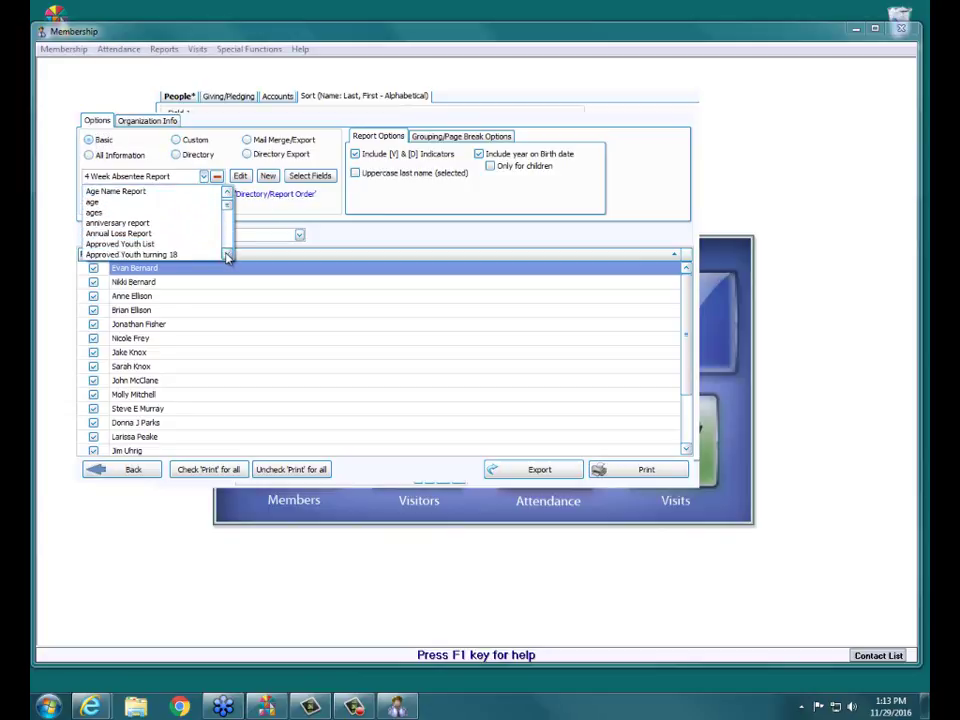
{"action": "scroll", "coordinate": [220, 258], "scroll_direction": "down", "scroll_amount": 3}
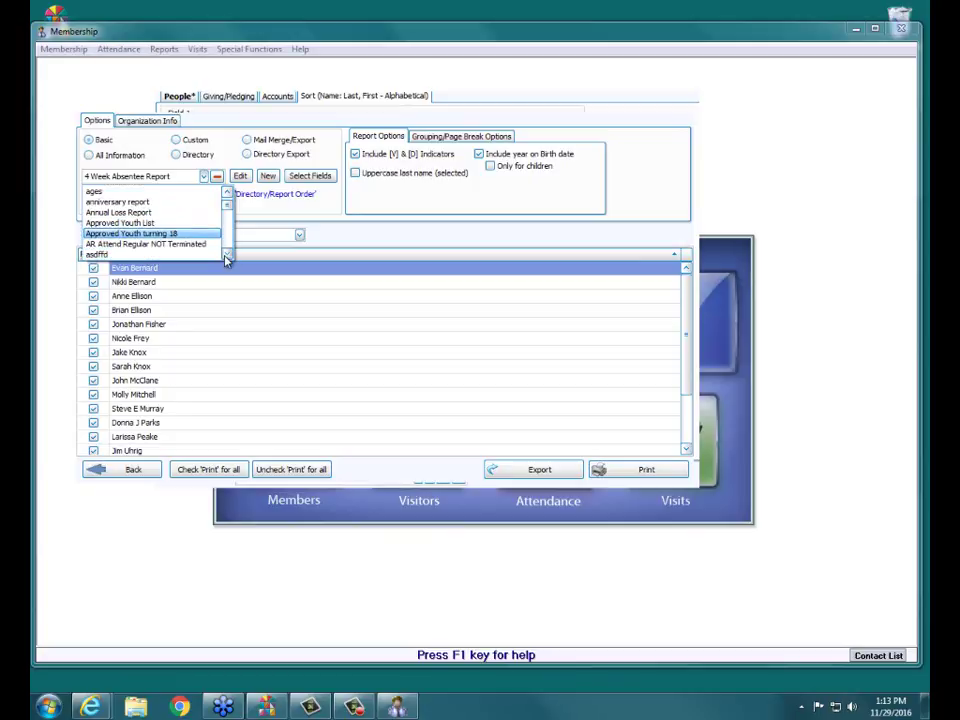
{"action": "scroll", "coordinate": [226, 257], "scroll_direction": "down", "scroll_amount": 3}
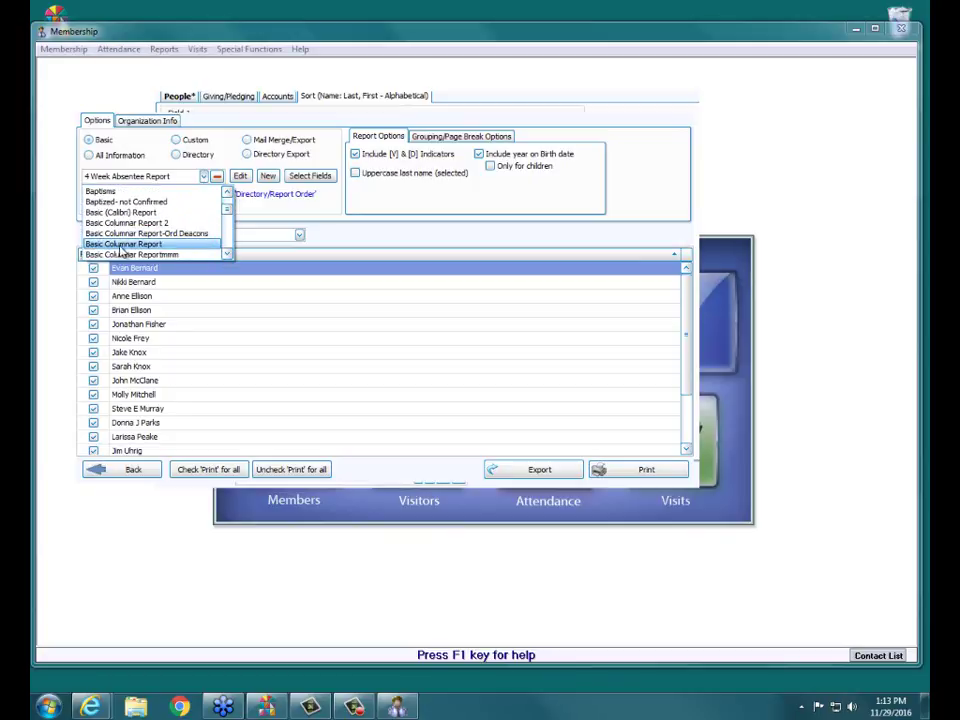
{"action": "left_click", "coordinate": [180, 244]}
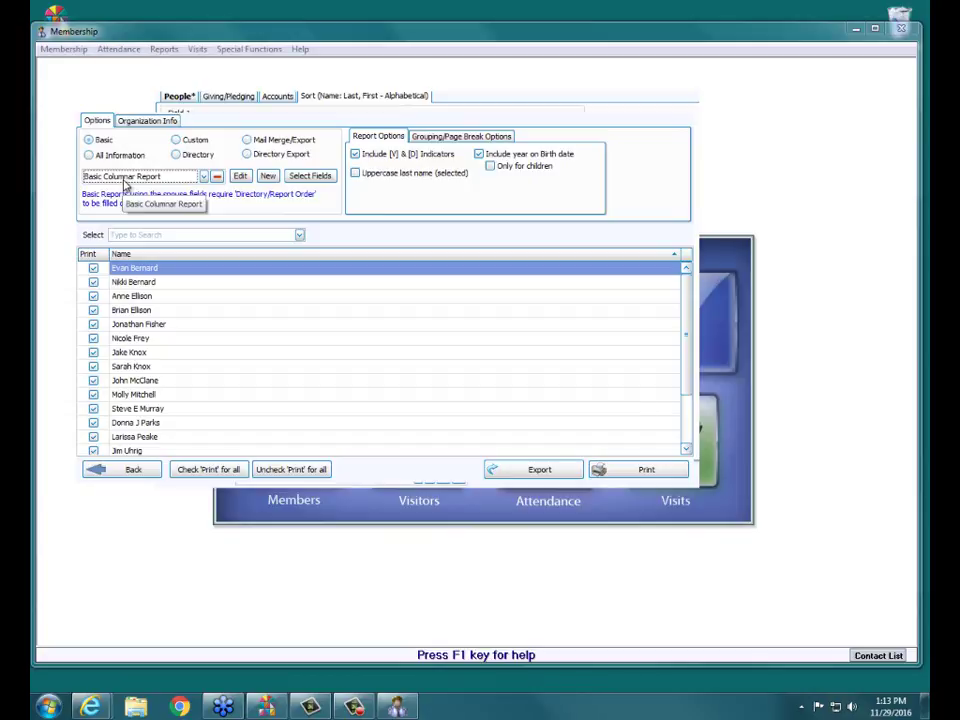
Preview the Basic Columnar Report for the selected members and close the preview
{"action": "left_click", "coordinate": [643, 472]}
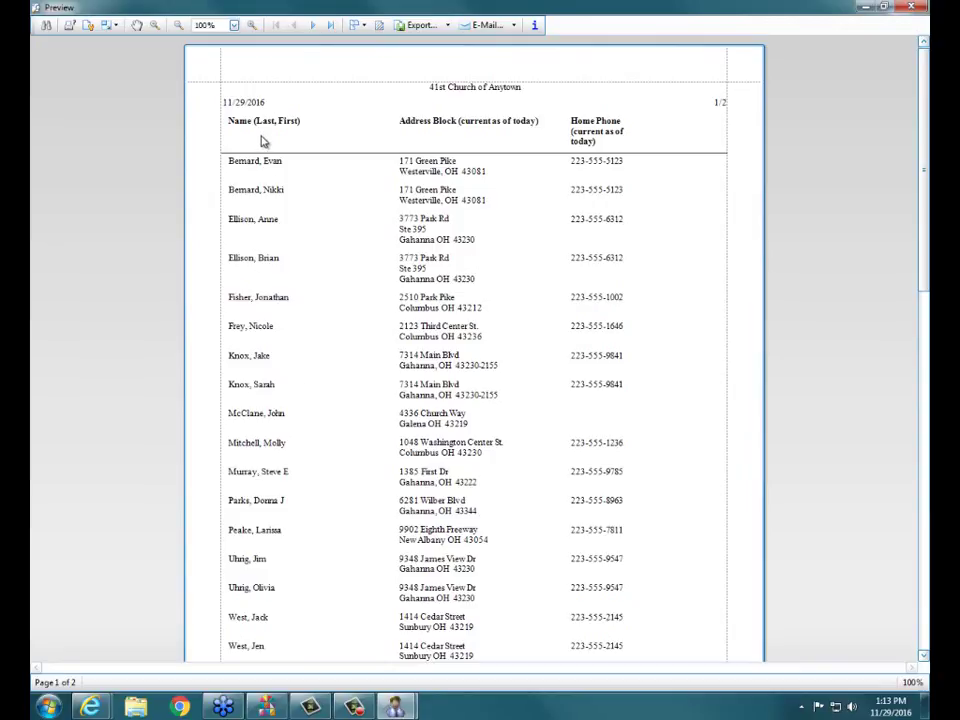
{"action": "left_click", "coordinate": [918, 9]}
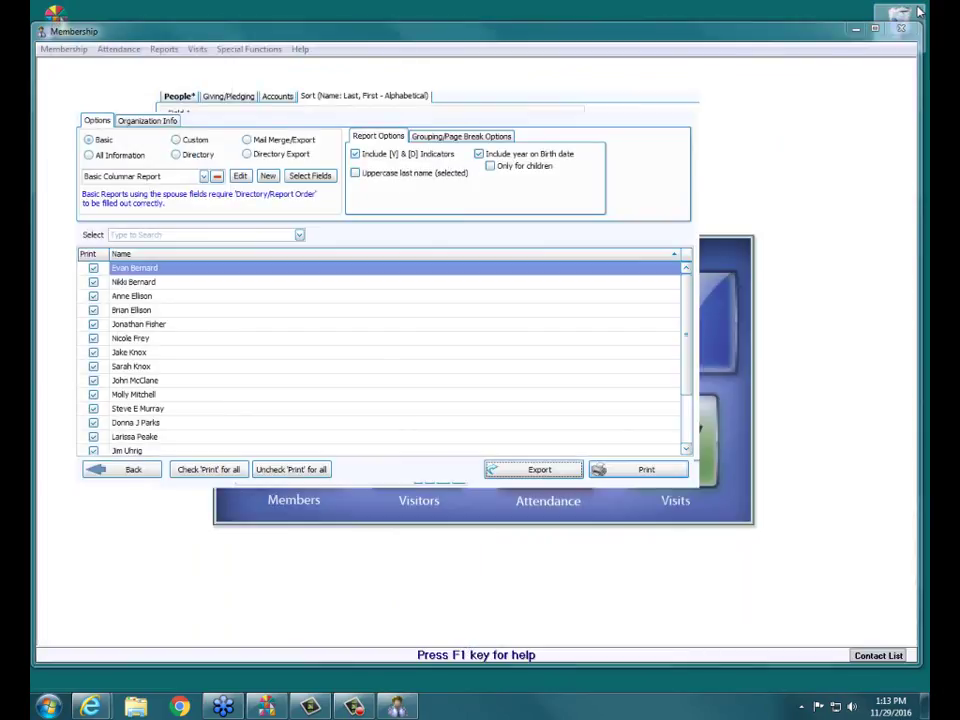
Create a new Basic report named Contact List in portrait orientation on Letter paper
{"action": "left_click", "coordinate": [102, 142]}
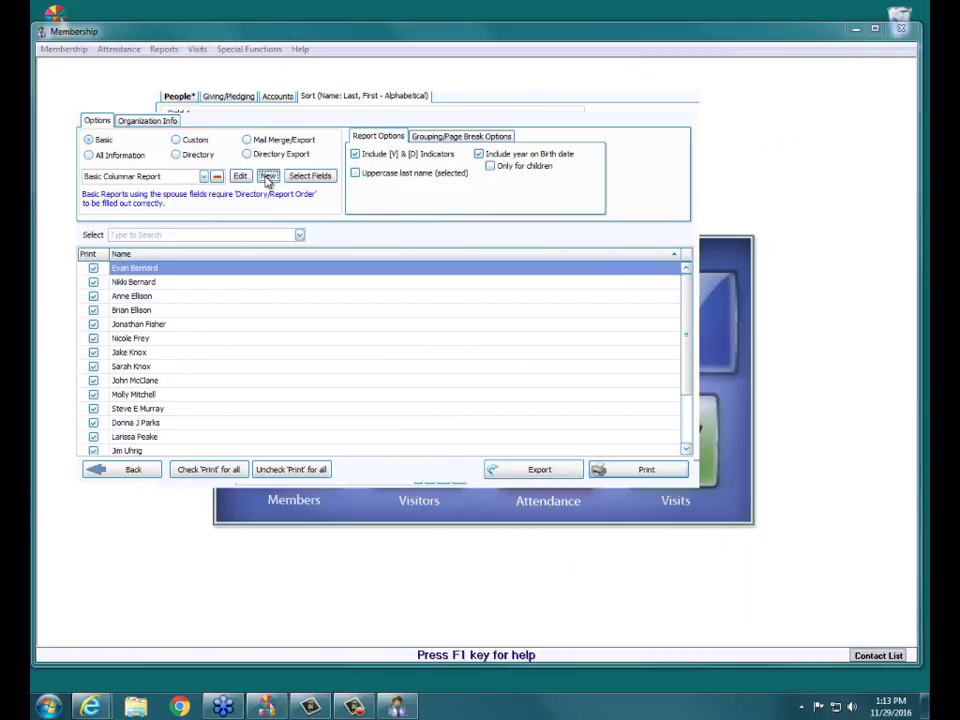
{"action": "left_click", "coordinate": [268, 177]}
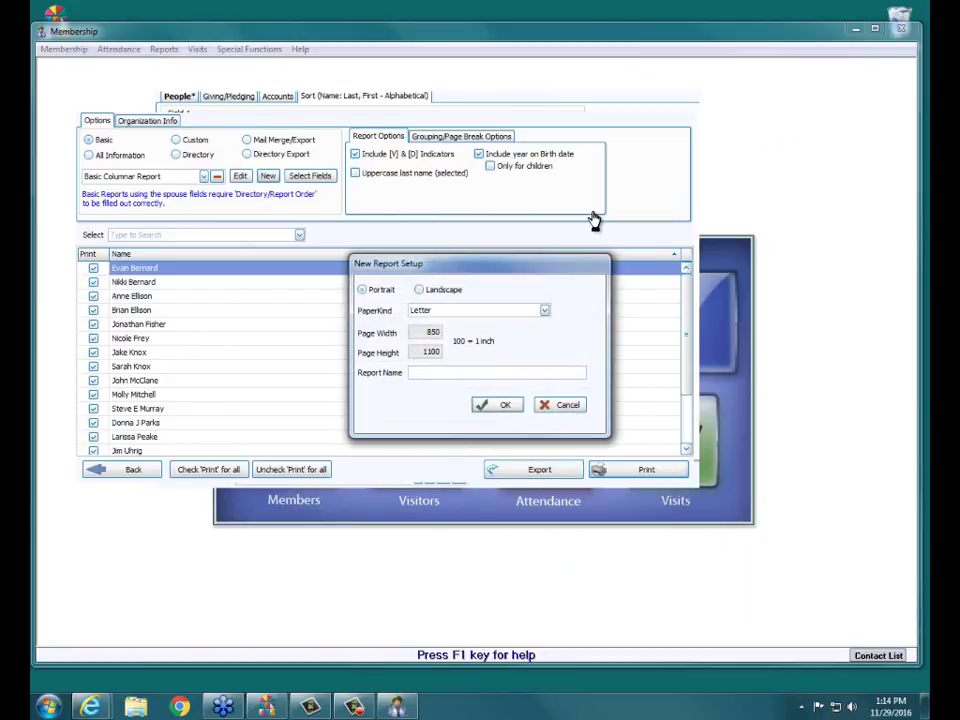
{"action": "type", "text": "Contact List"}
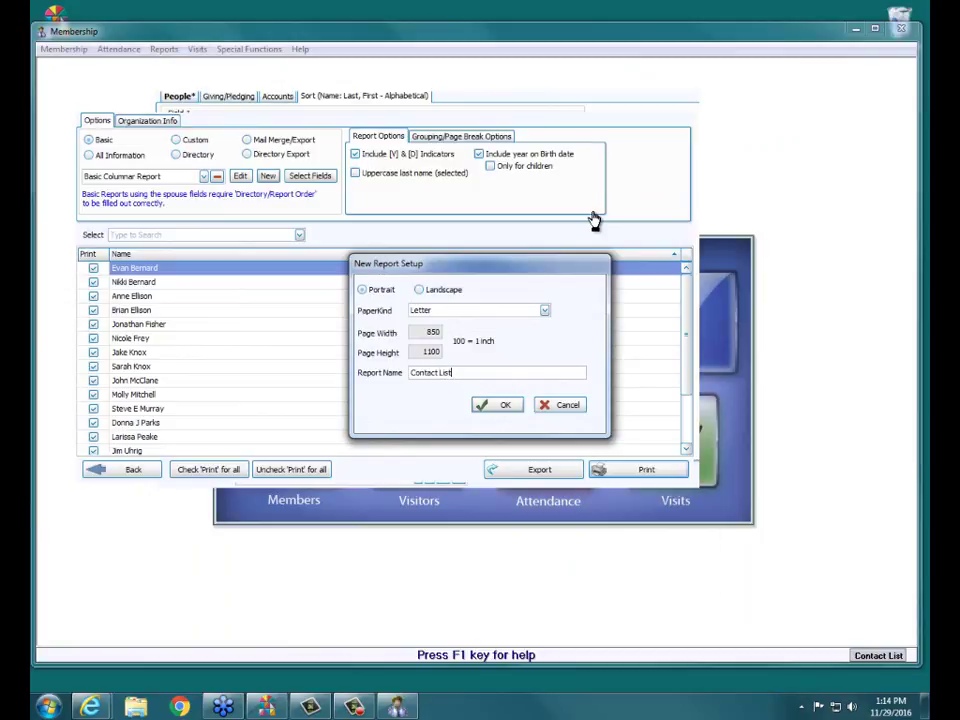
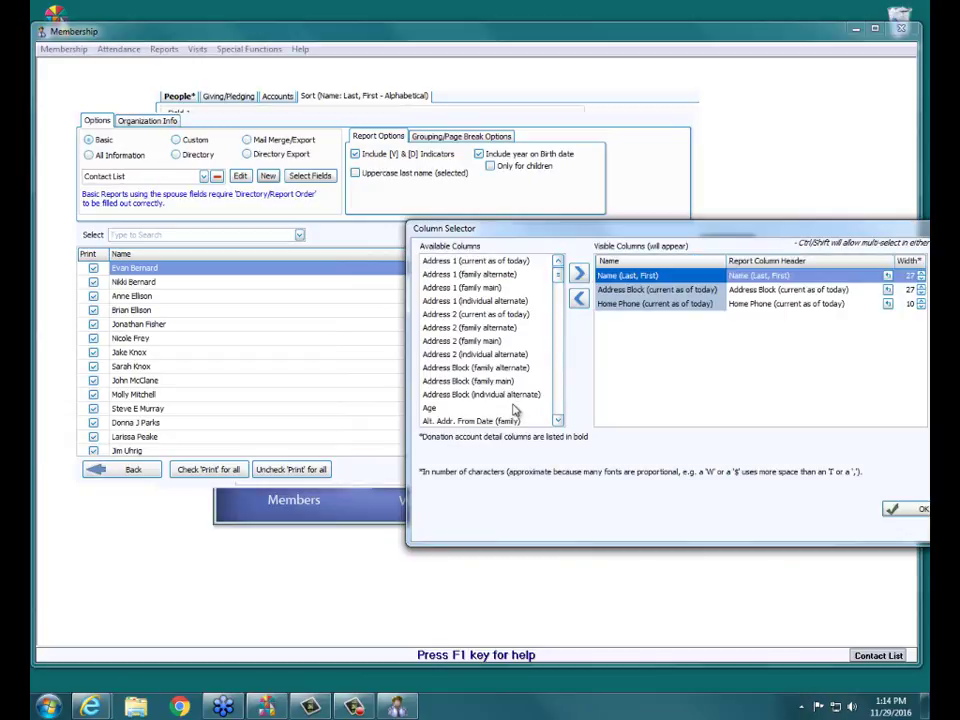
In the Contact List report's columns, remove Address Block (current as of today) and add Email Address
{"action": "left_click_drag", "start_coordinate": [731, 226], "coordinate": [471, 157]}
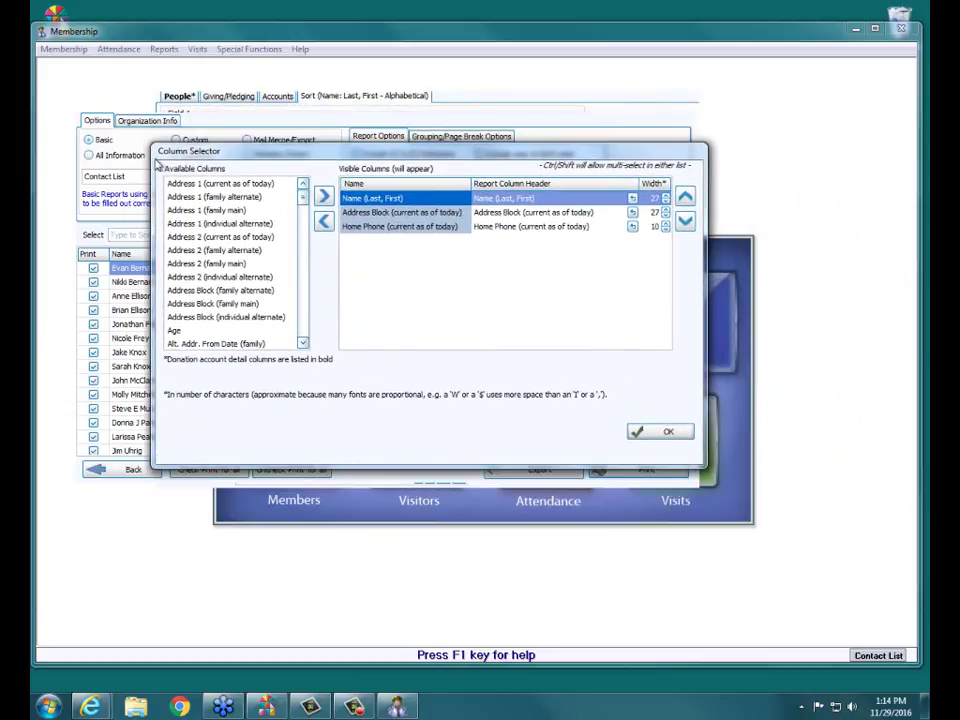
{"action": "mouse_move", "coordinate": [305, 203]}
{"action": "left_mouse_down"}
{"action": "mouse_move", "coordinate": [307, 266]}
{"action": "mouse_move", "coordinate": [308, 198]}
{"action": "left_mouse_up"}
{"action": "left_click", "coordinate": [368, 215]}
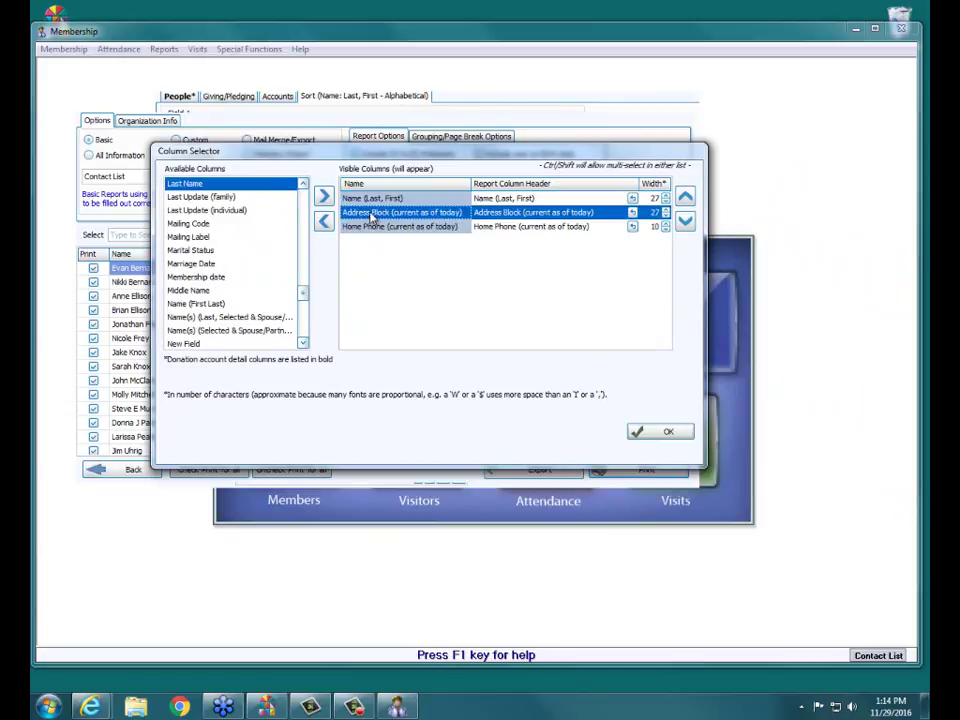
{"action": "left_click", "coordinate": [326, 222]}
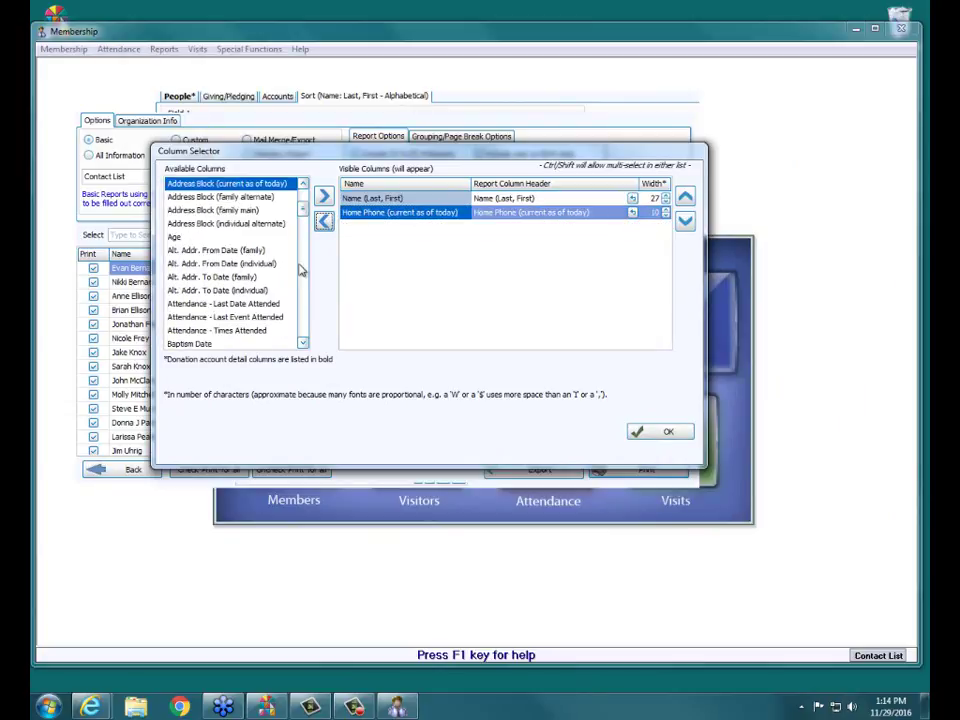
{"action": "scroll", "coordinate": [305, 222], "scroll_direction": "down", "scroll_amount": 1}
{"action": "left_click_drag", "start_coordinate": [305, 222], "coordinate": [317, 270]}
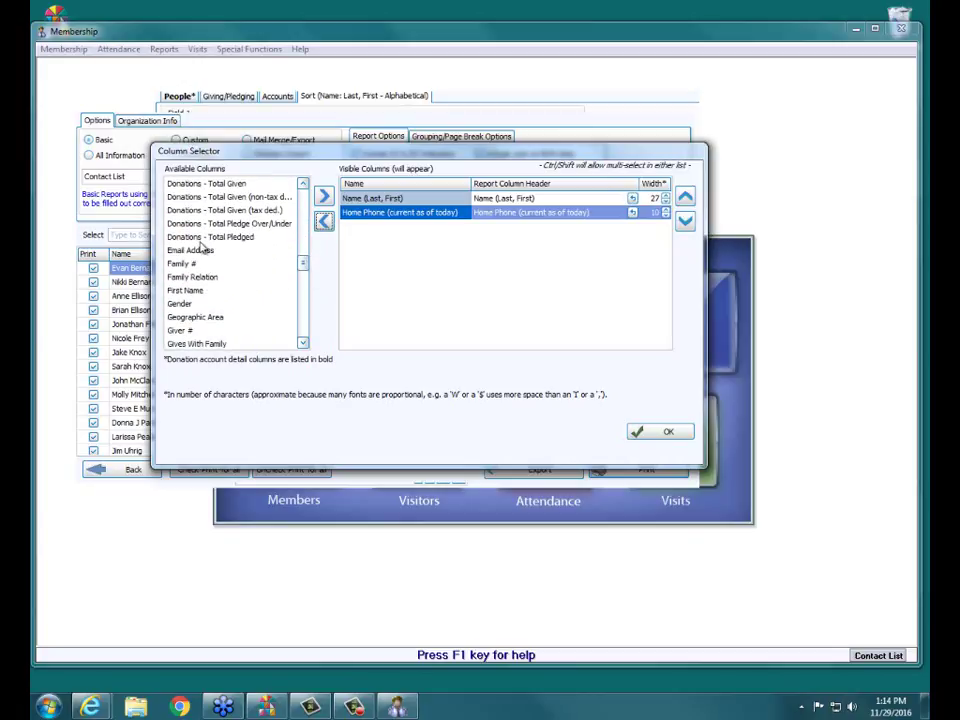
{"action": "left_click", "coordinate": [200, 250]}
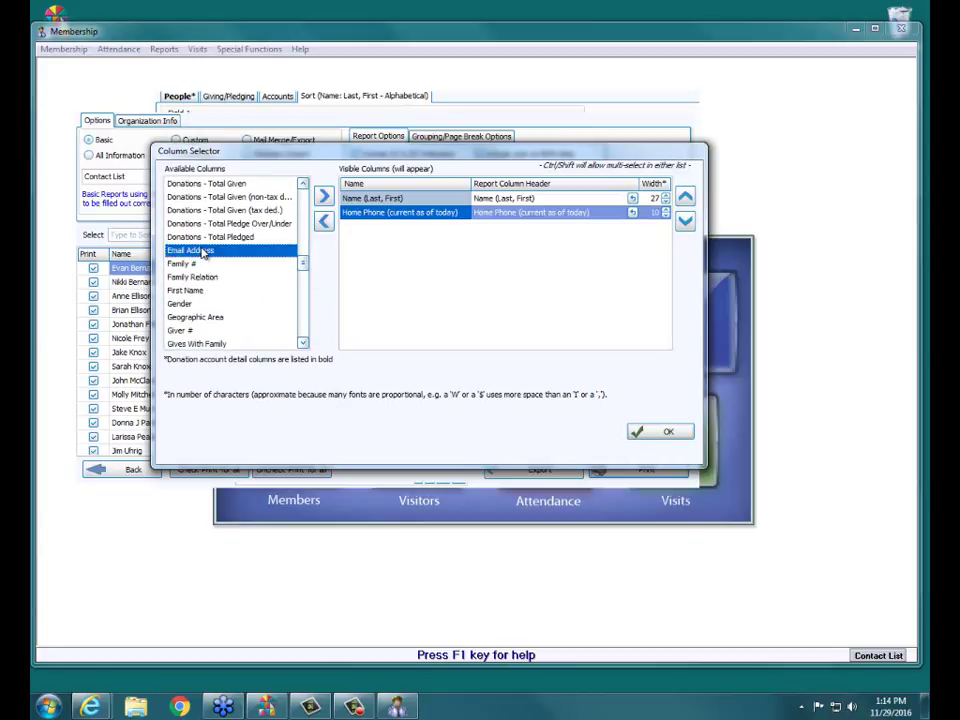
{"action": "double_click", "coordinate": [203, 254]}
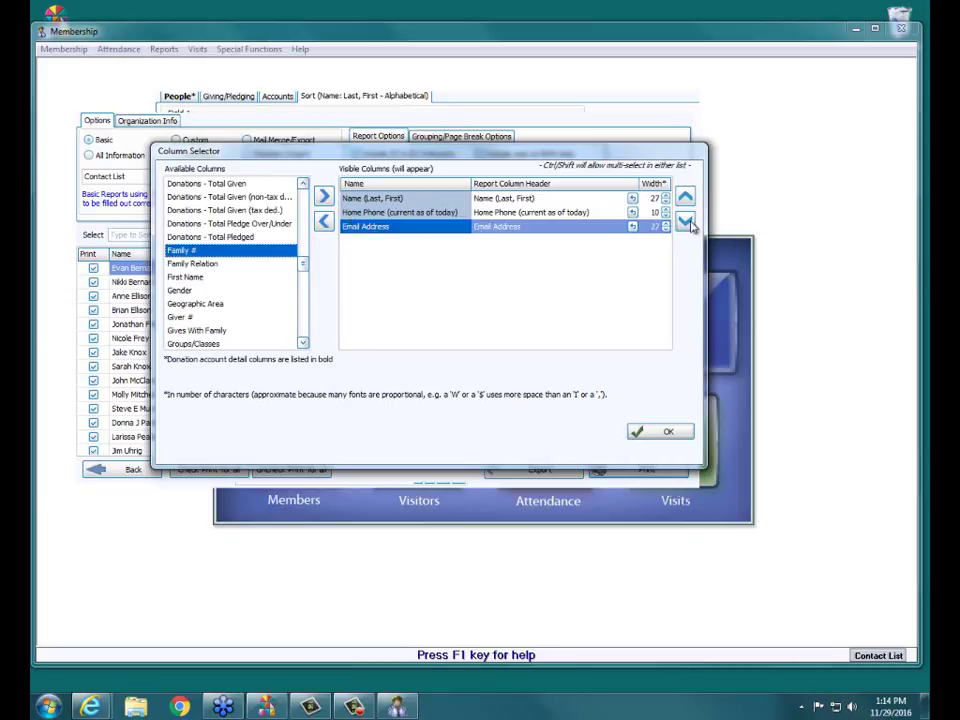
Set the Name (Last, First) column width to 20 and confirm the column selection
{"action": "left_click", "coordinate": [665, 202]}
{"action": "left_click", "coordinate": [665, 202]}
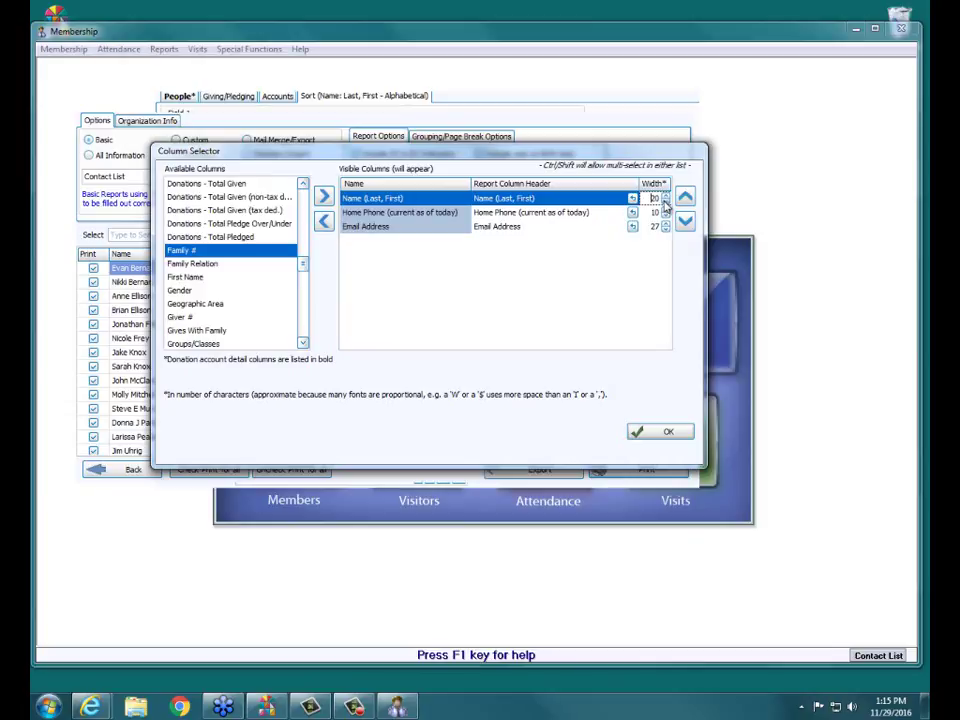
{"action": "left_click", "coordinate": [669, 433]}
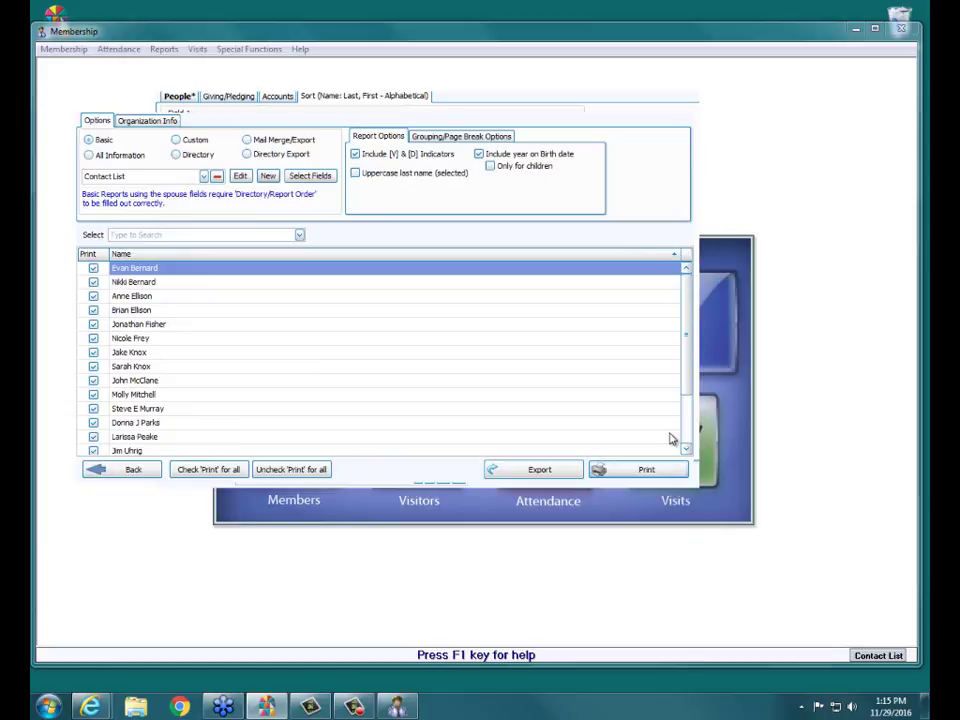
Choose the Contact List format from the saved Basic reports, preview it and close the preview
{"action": "left_click", "coordinate": [204, 178]}
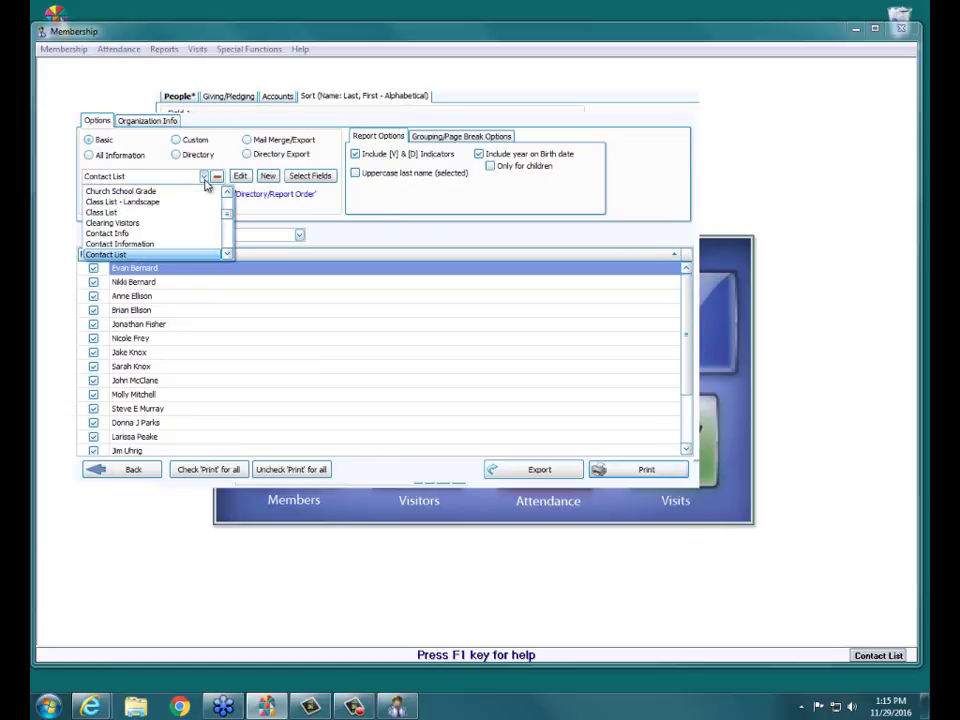
{"action": "left_click", "coordinate": [227, 254]}
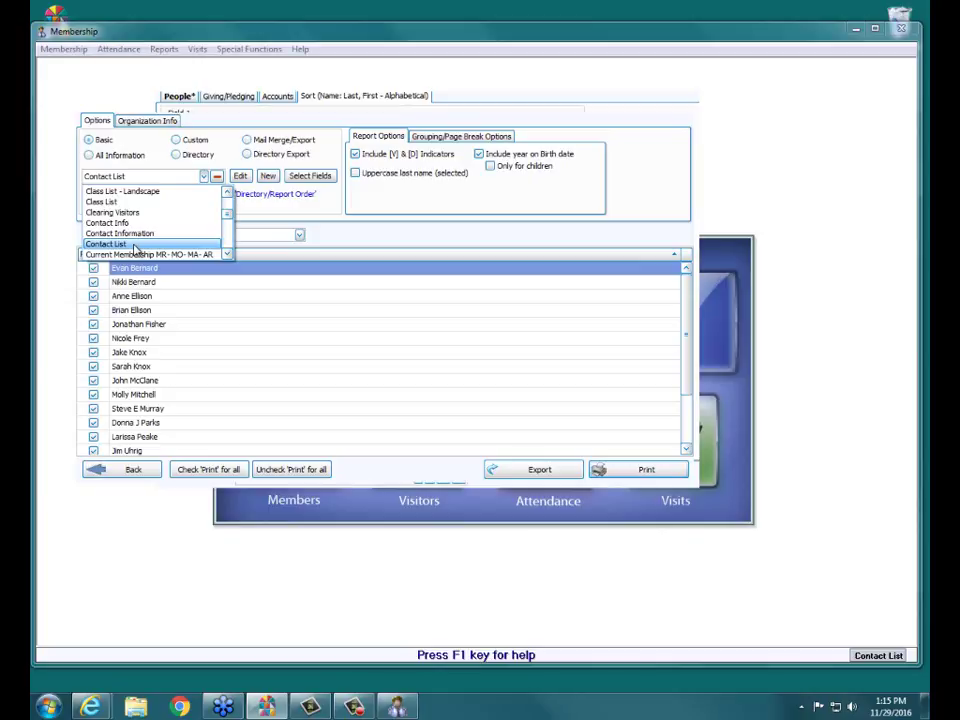
{"action": "left_click", "coordinate": [134, 247]}
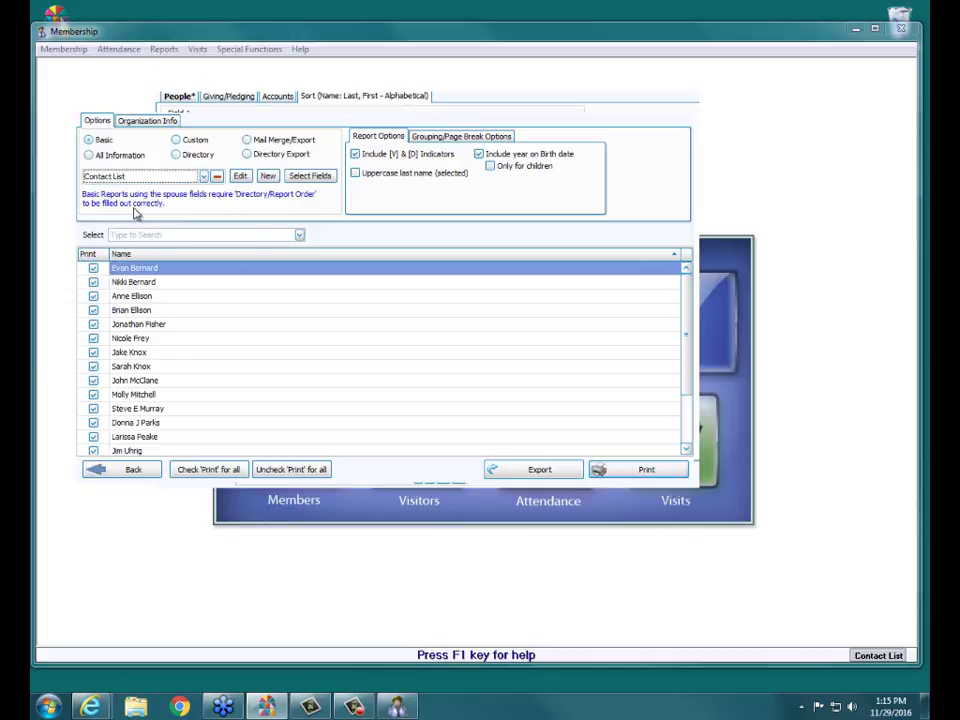
{"action": "left_click", "coordinate": [633, 472]}
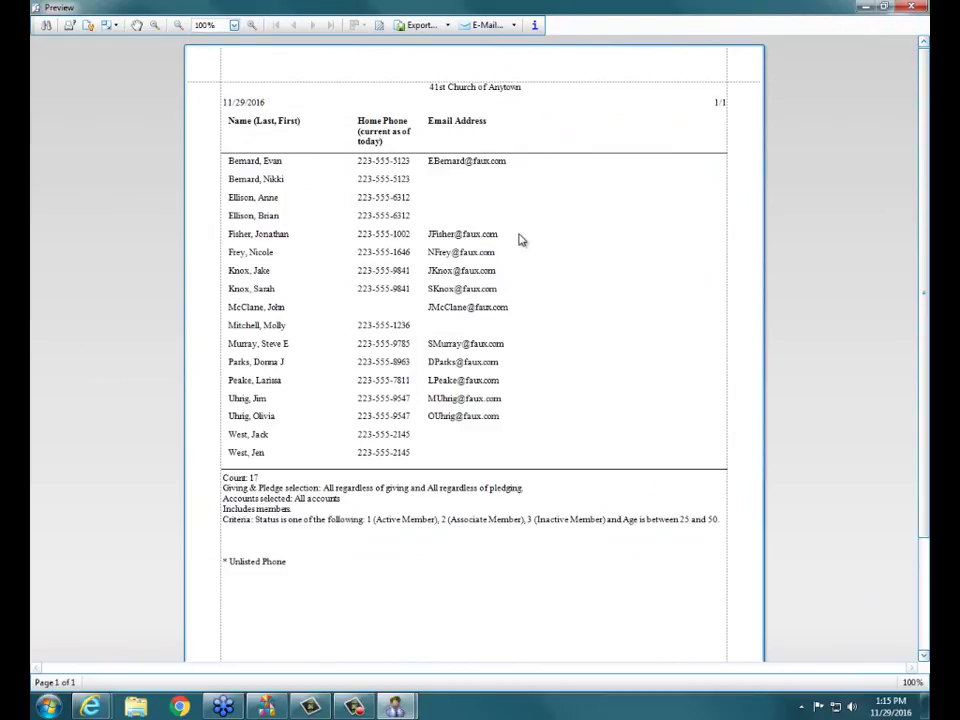
{"action": "left_click", "coordinate": [912, 10]}
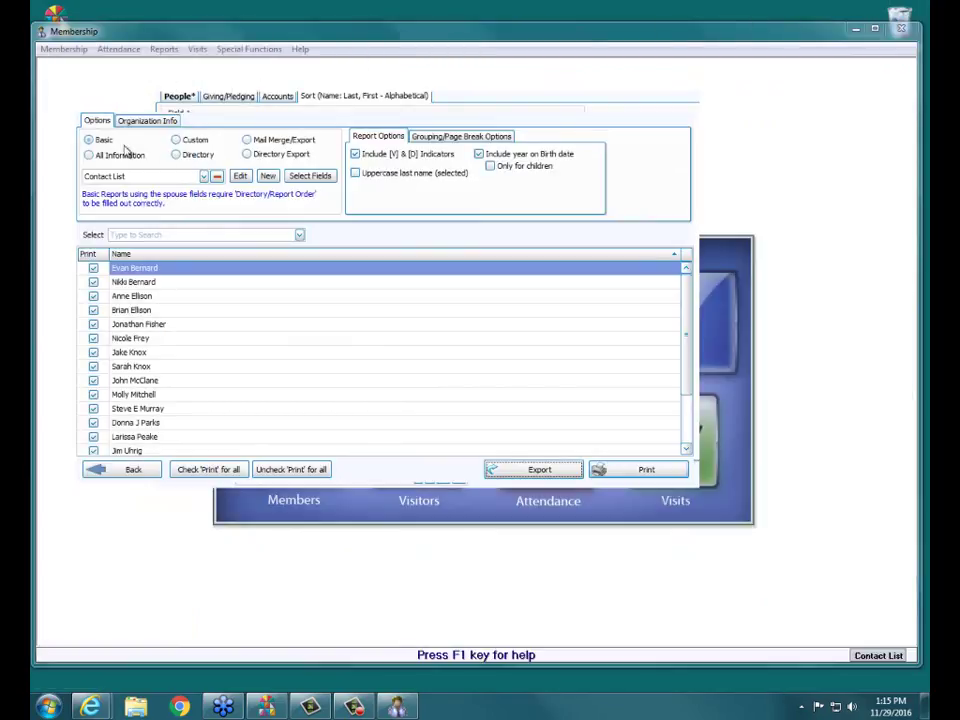
Start a new Custom report named test1 on portrait Letter paper, look over its blank layout in the Report Designer and close it
{"action": "left_click", "coordinate": [194, 140]}
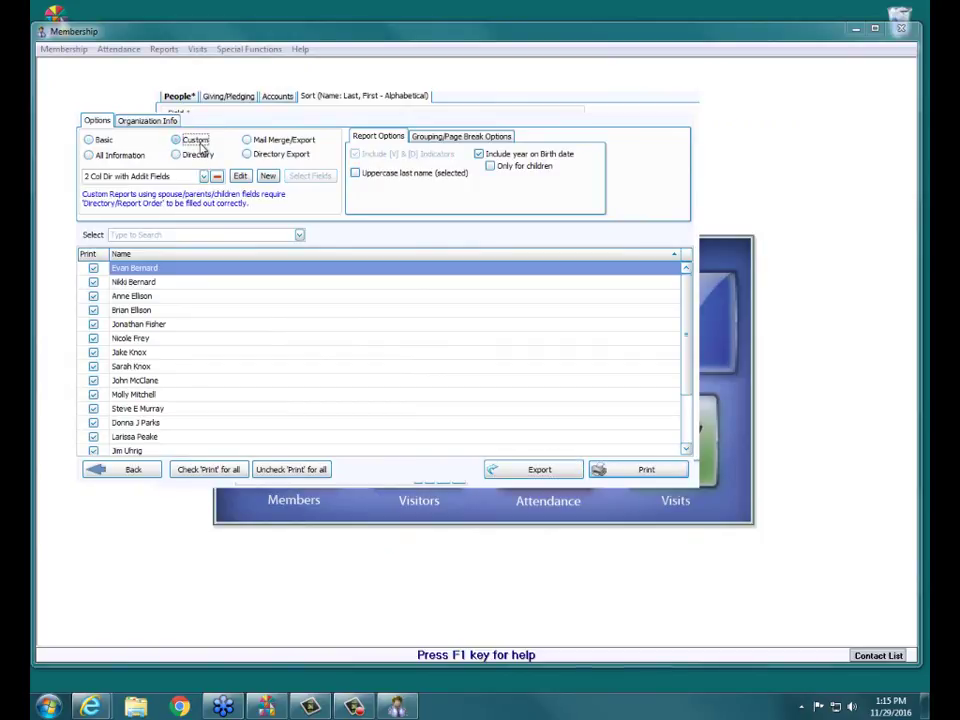
{"action": "left_click", "coordinate": [272, 177]}
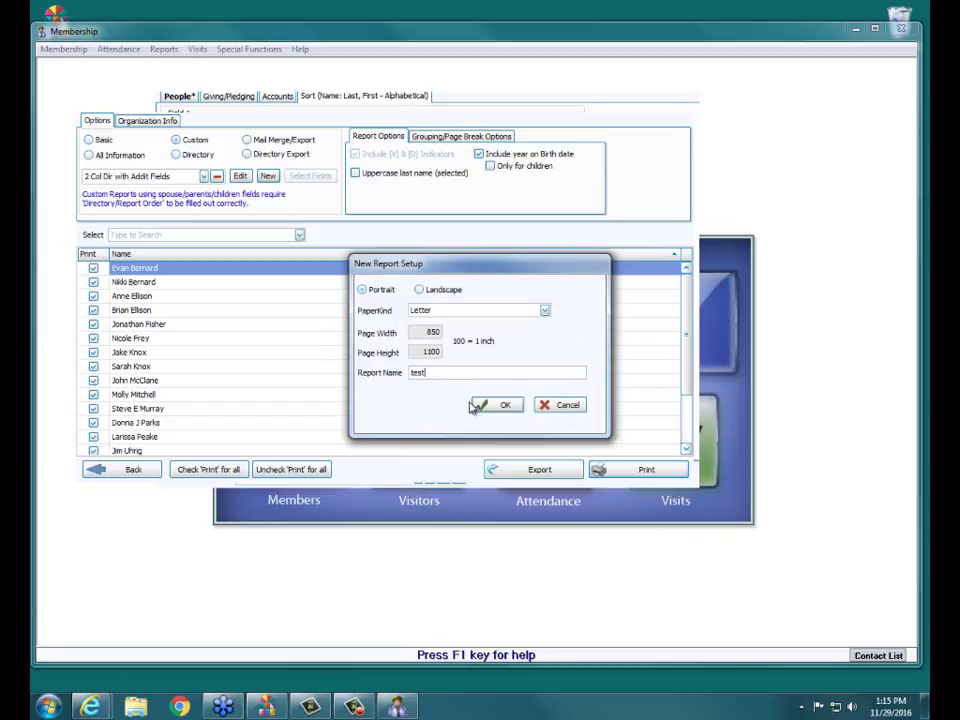
{"action": "left_click", "coordinate": [501, 406]}
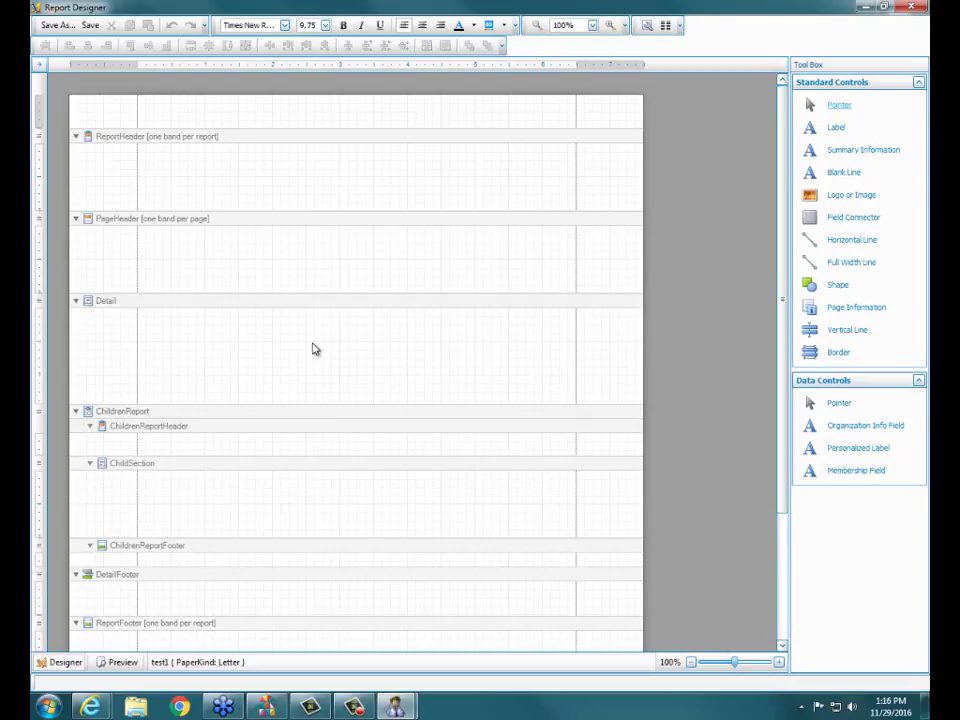
{"action": "left_click", "coordinate": [922, 7]}
{"action": "left_click", "coordinate": [583, 380]}
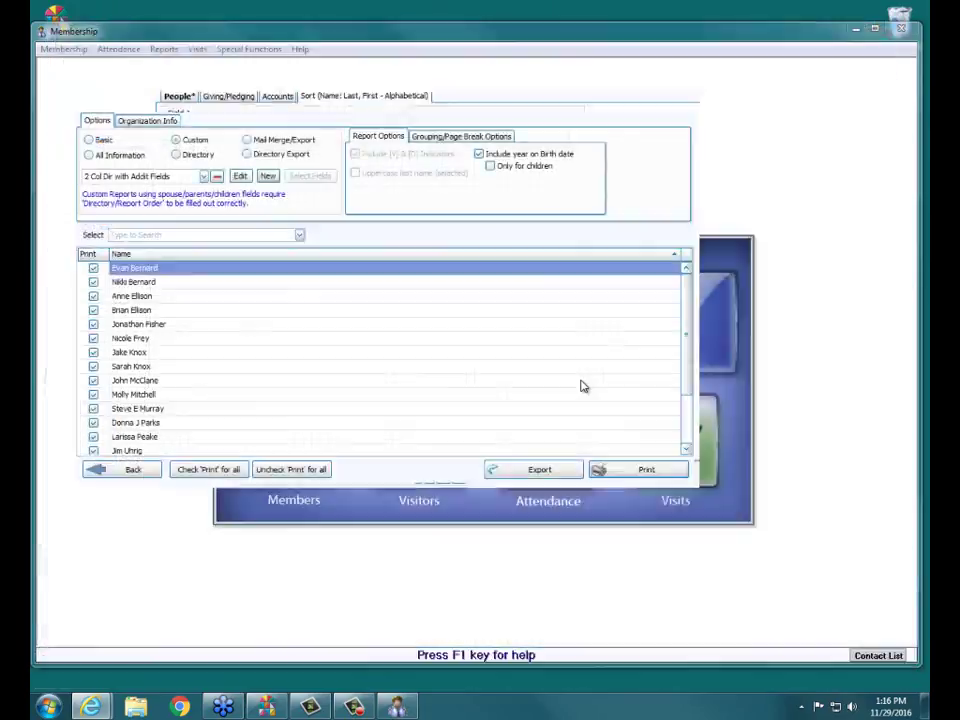
Create a new Mail Merge/Export named Export to Lifetouch with the Last Name and Preferred Name columns, and check its file location option
{"action": "left_click", "coordinate": [300, 142]}
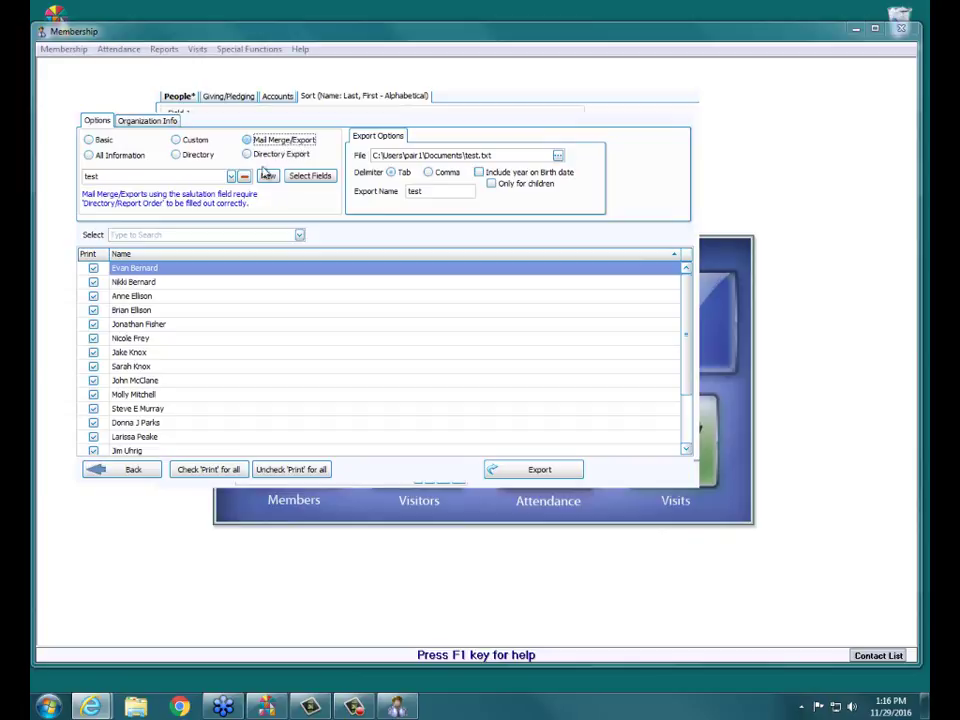
{"action": "left_click", "coordinate": [231, 176]}
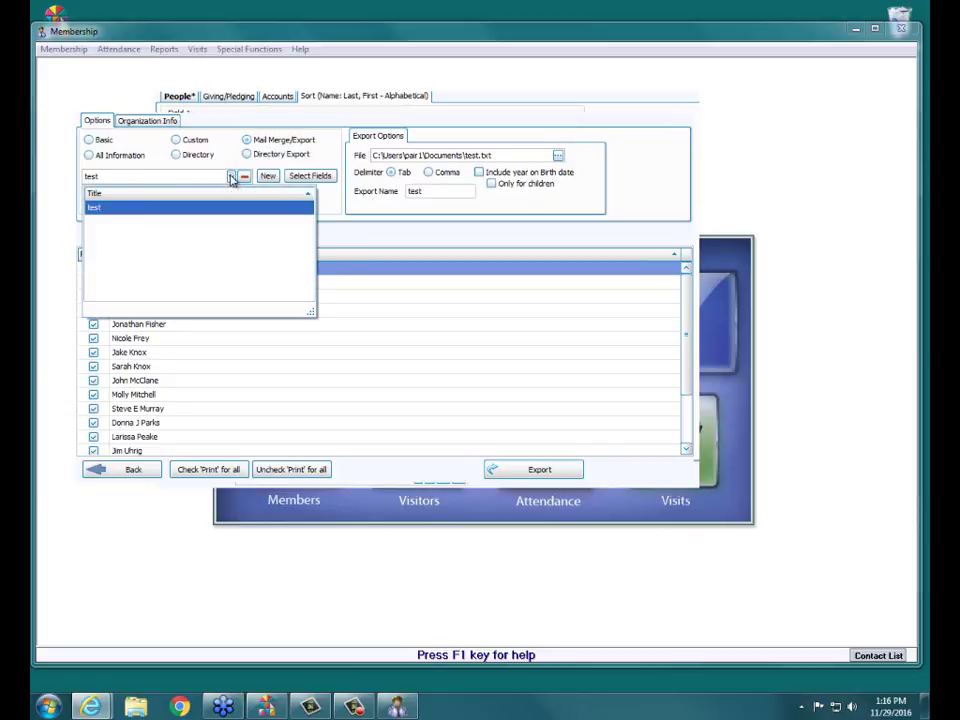
{"action": "left_click", "coordinate": [190, 208]}
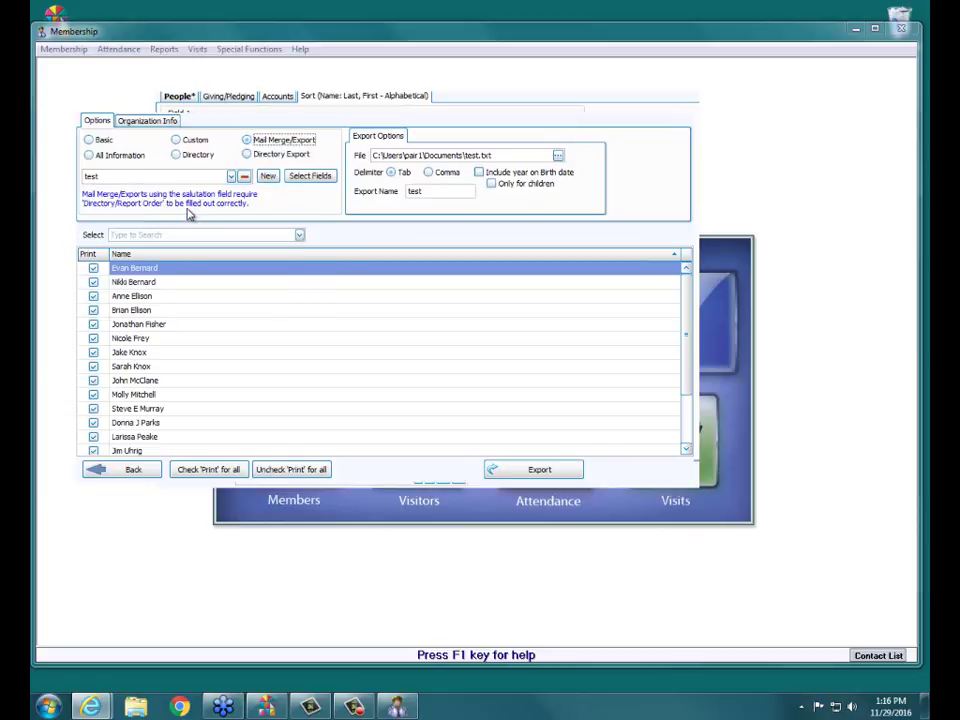
{"action": "left_click", "coordinate": [276, 176]}
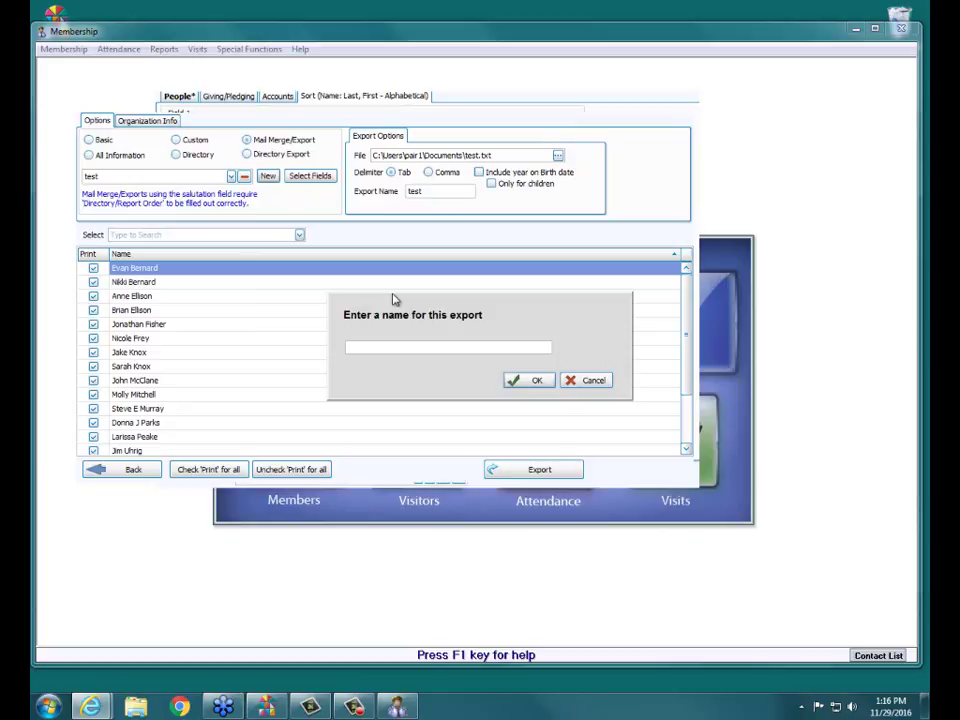
{"action": "type", "text": "Export to Lifetouvch"}
{"action": "left_click", "coordinate": [524, 380]}
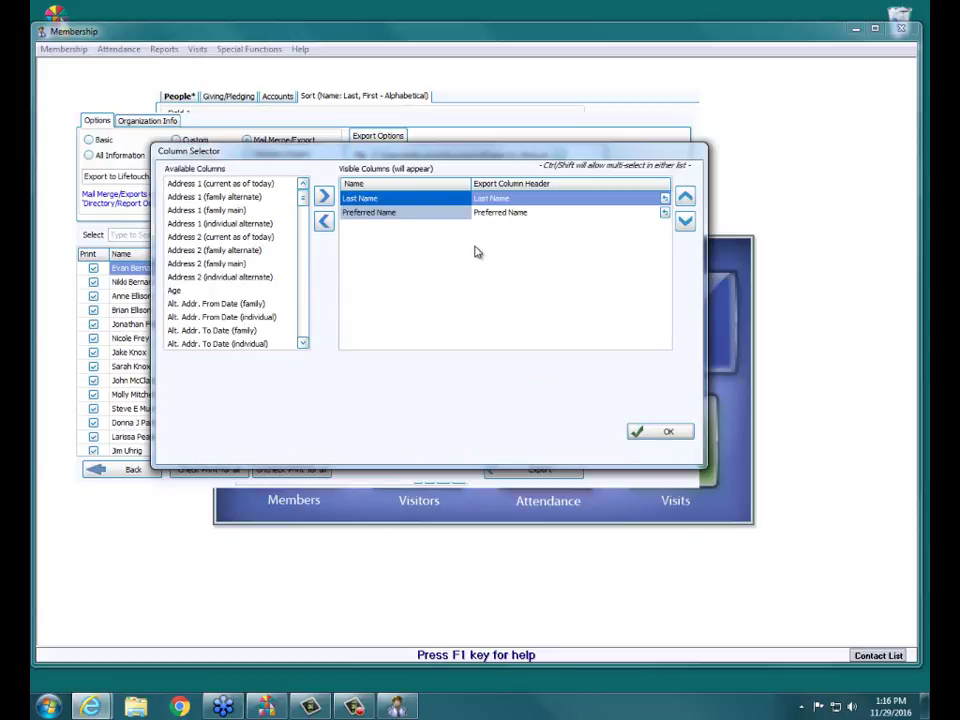
{"action": "left_click", "coordinate": [683, 436]}
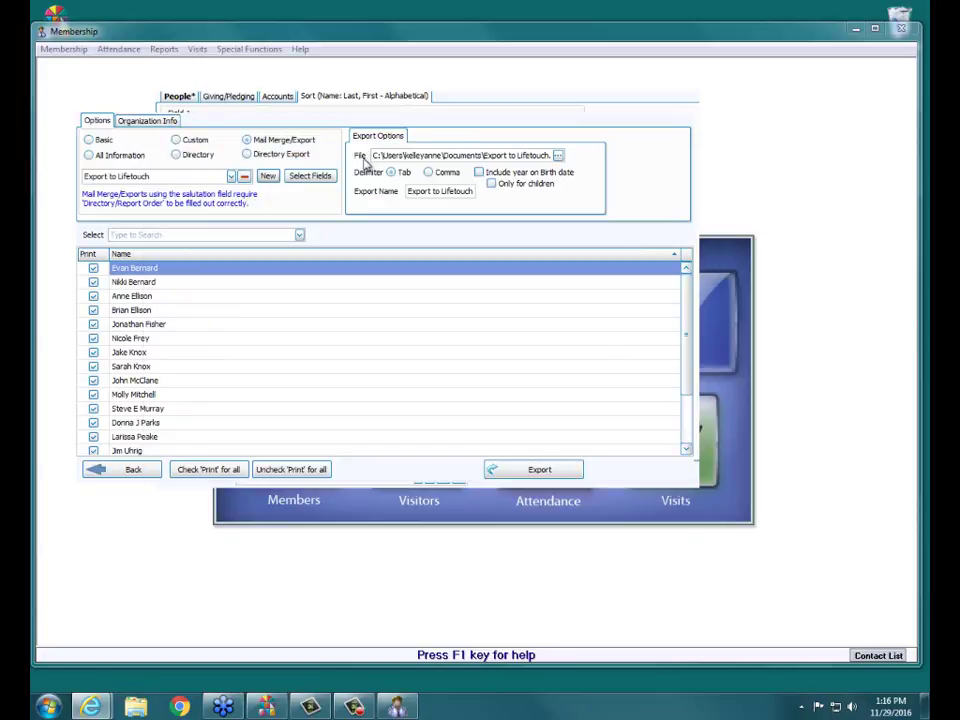
{"action": "left_click", "coordinate": [560, 158]}
Choose the All Information report type with the Basic All Information format, preview the report and close the preview
{"action": "left_click", "coordinate": [122, 154]}
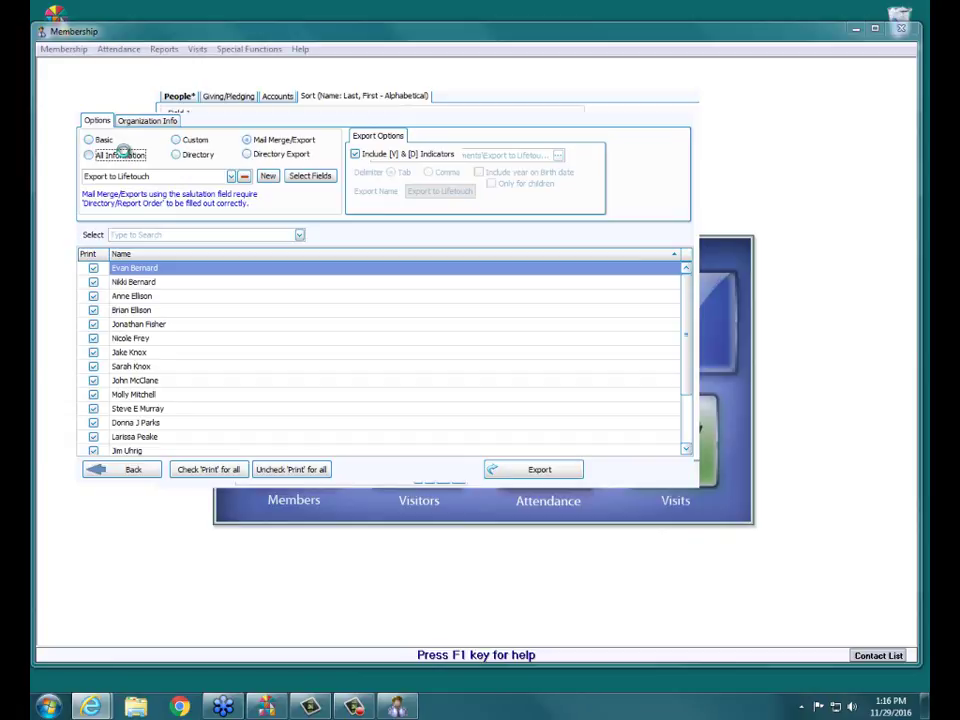
{"action": "left_click", "coordinate": [122, 154]}
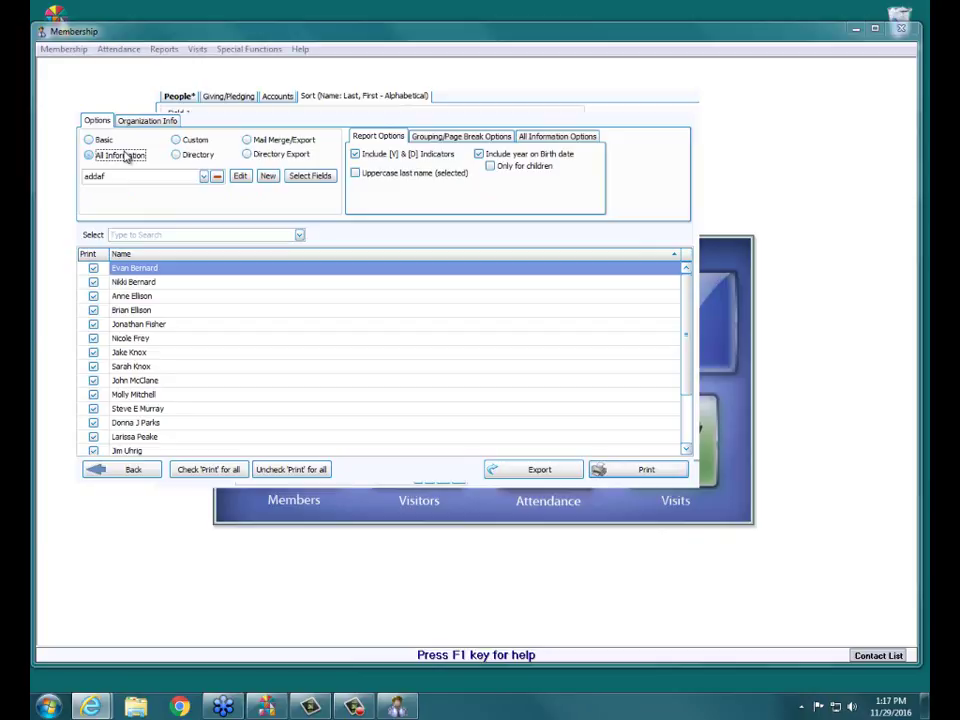
{"action": "left_click", "coordinate": [204, 176]}
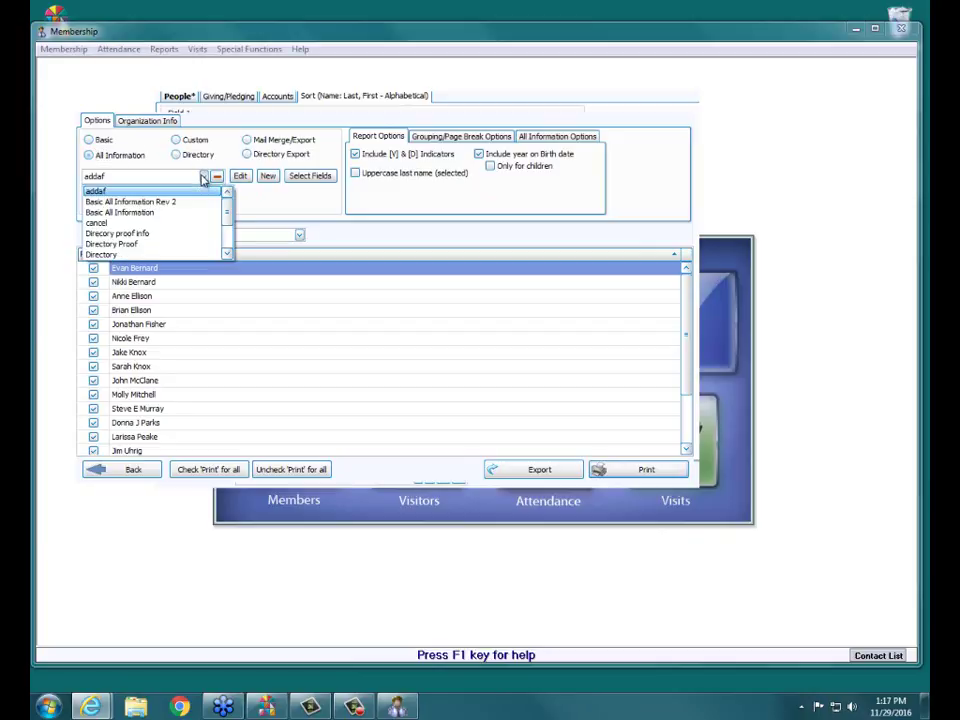
{"action": "left_click", "coordinate": [130, 212]}
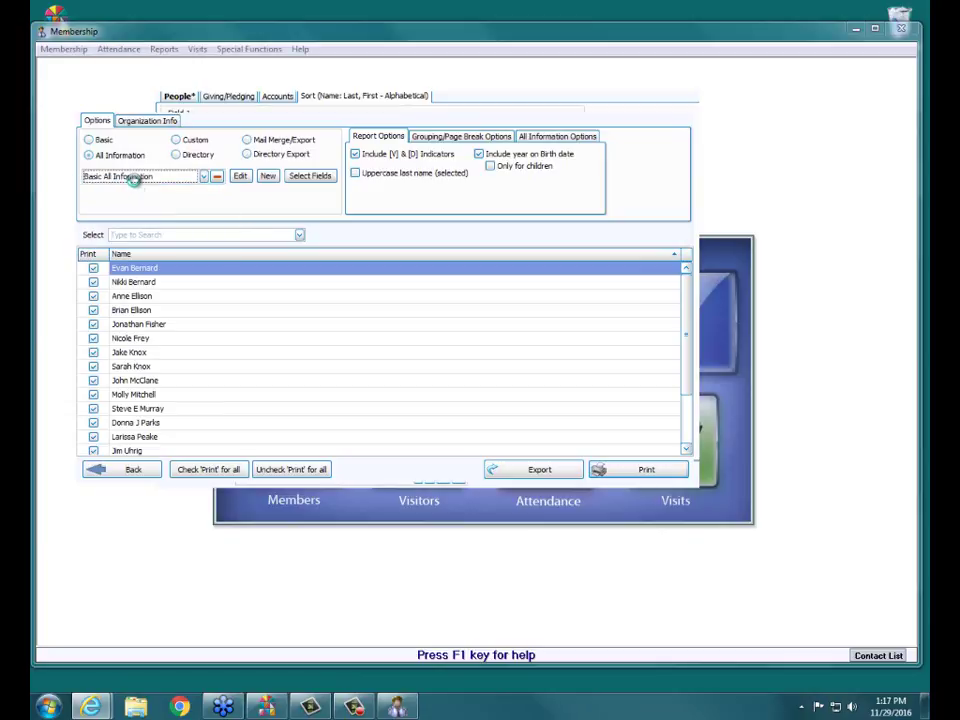
{"action": "left_click", "coordinate": [675, 474]}
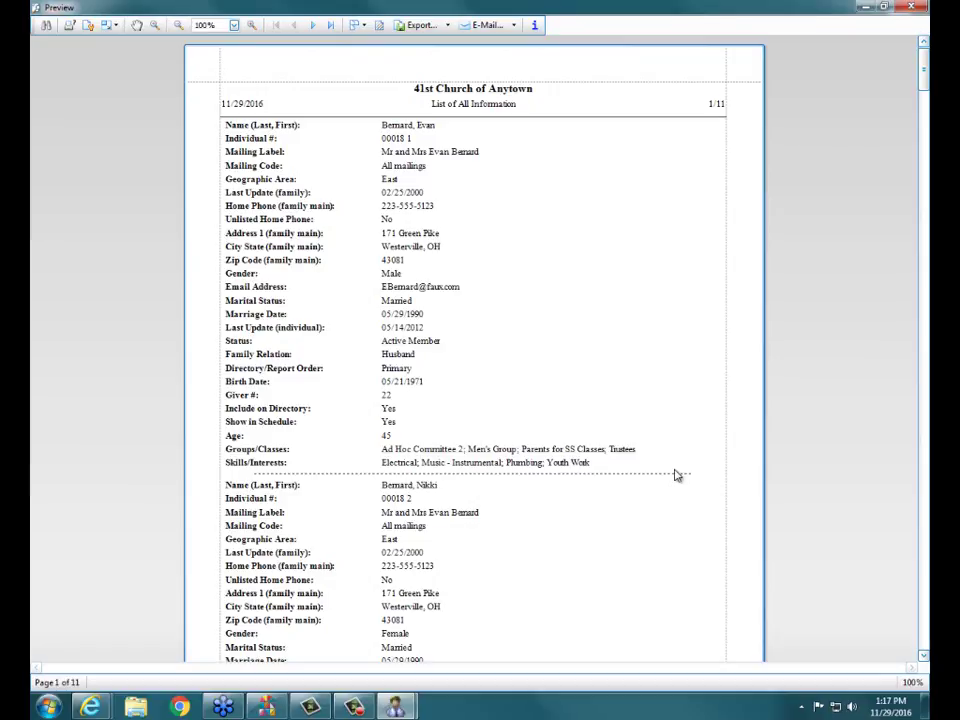
{"action": "left_click", "coordinate": [909, 9]}
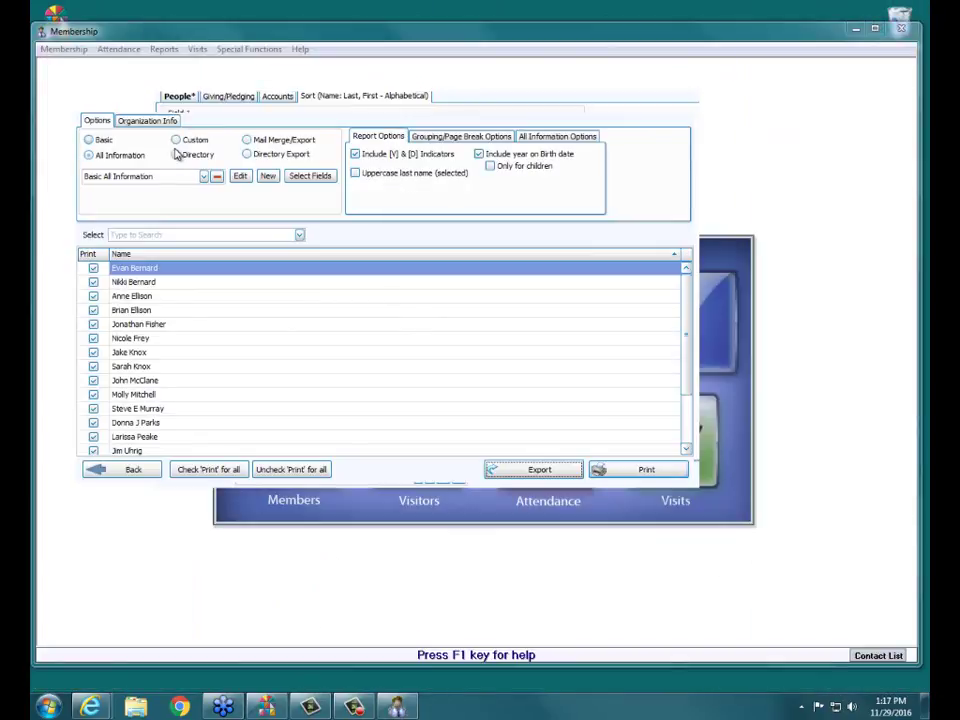
Choose the Directory report type with the 3 Col Dir with Email format, preview the directory and close the preview
{"action": "left_click", "coordinate": [182, 160]}
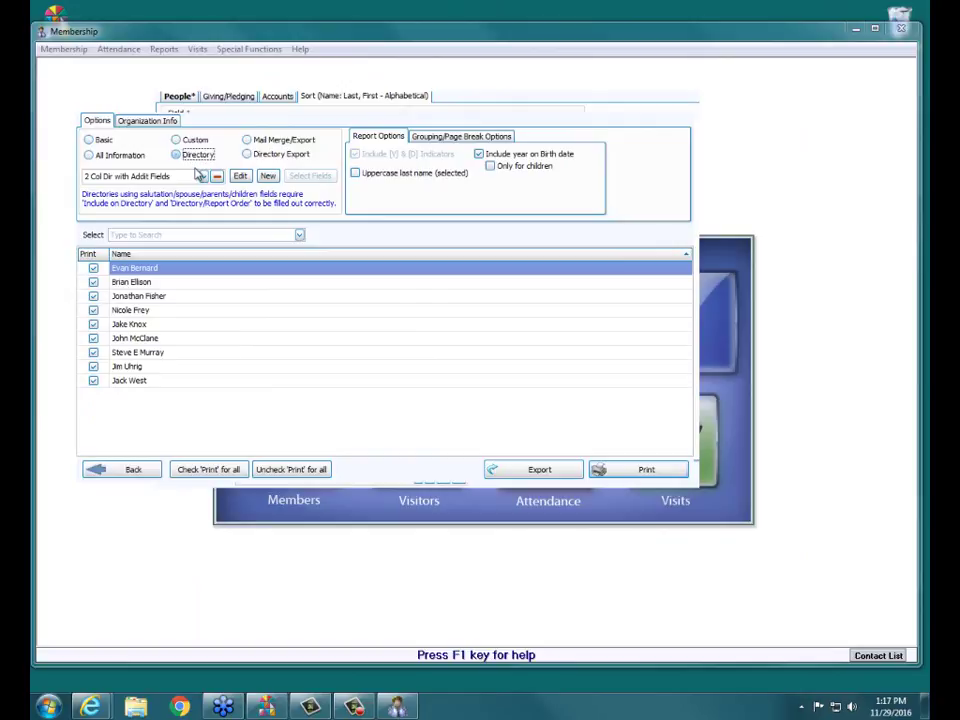
{"action": "left_click", "coordinate": [203, 176]}
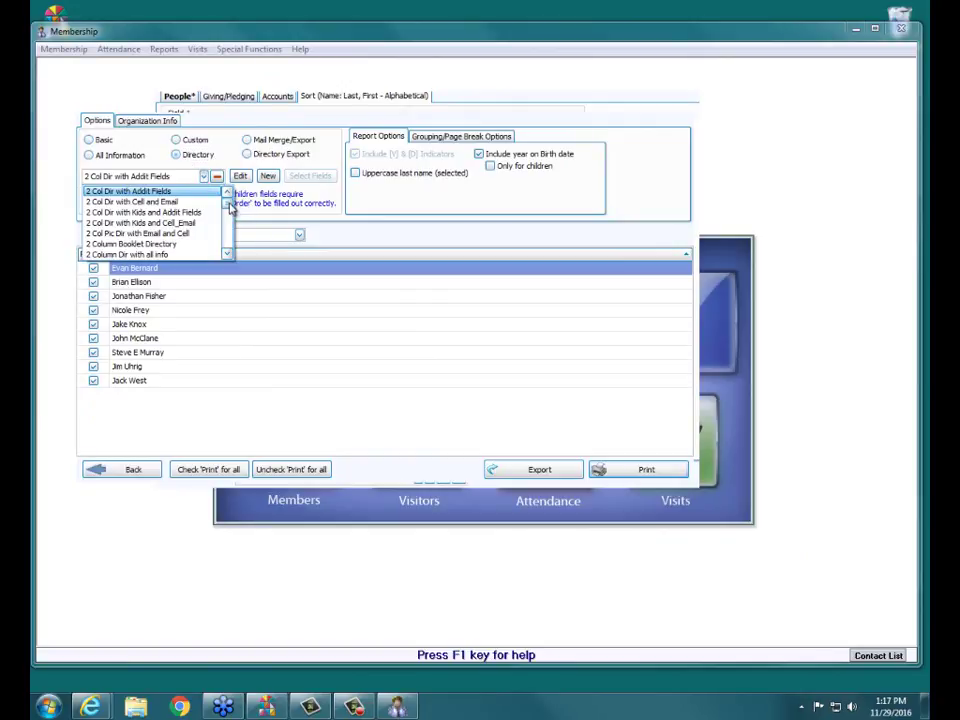
{"action": "left_click", "coordinate": [229, 210]}
{"action": "left_click_drag", "start_coordinate": [229, 210], "coordinate": [229, 205]}
{"action": "scroll", "coordinate": [227, 256], "scroll_direction": "down", "scroll_amount": 2}
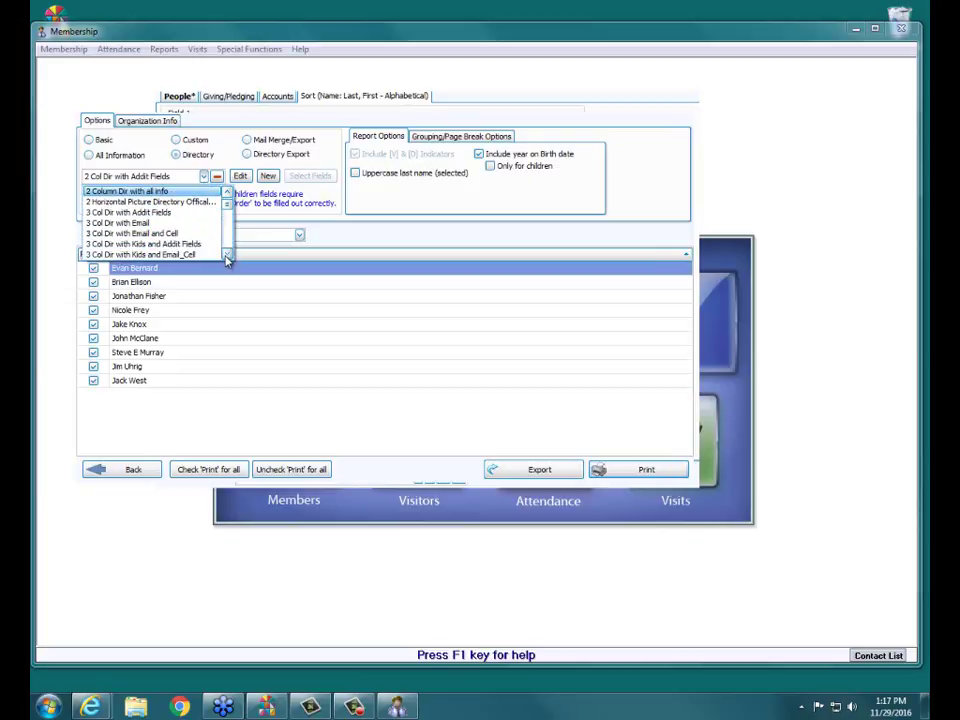
{"action": "left_click", "coordinate": [154, 223]}
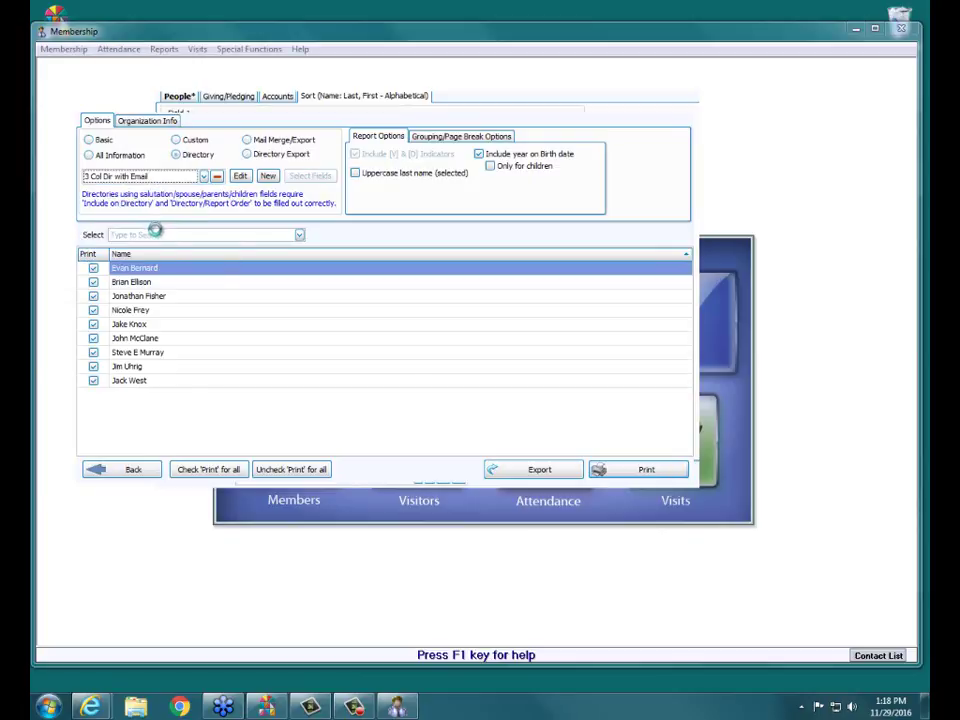
{"action": "left_click", "coordinate": [648, 469]}
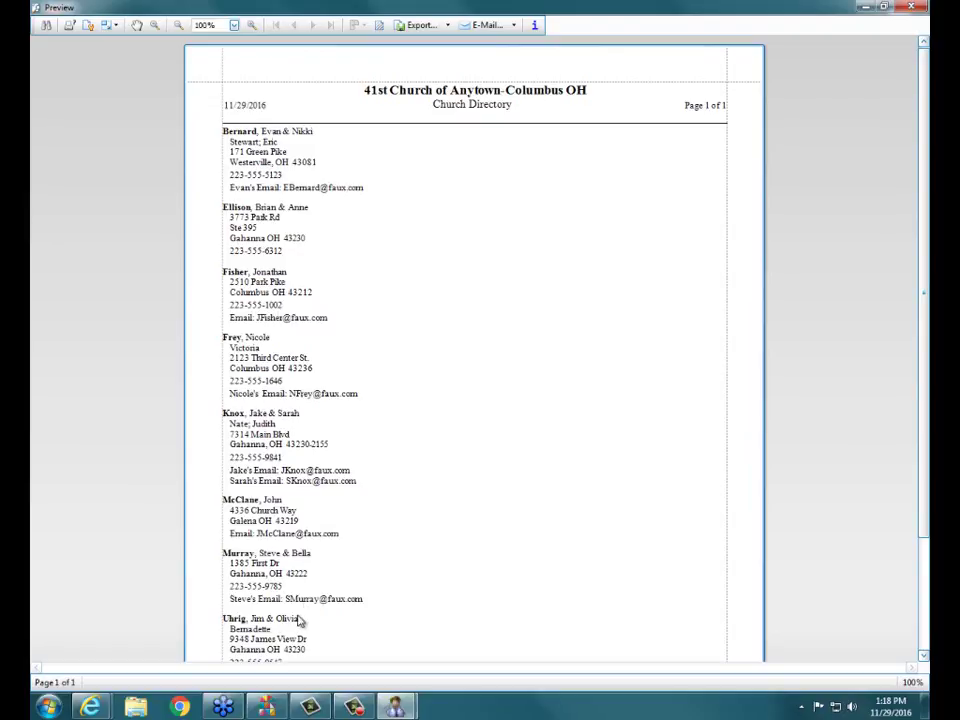
{"action": "left_click", "coordinate": [911, 7]}
Compare the options of the Directory Export and Mail Merge/Export types, leaving Mail Merge/Export selected
{"action": "left_click", "coordinate": [250, 155]}
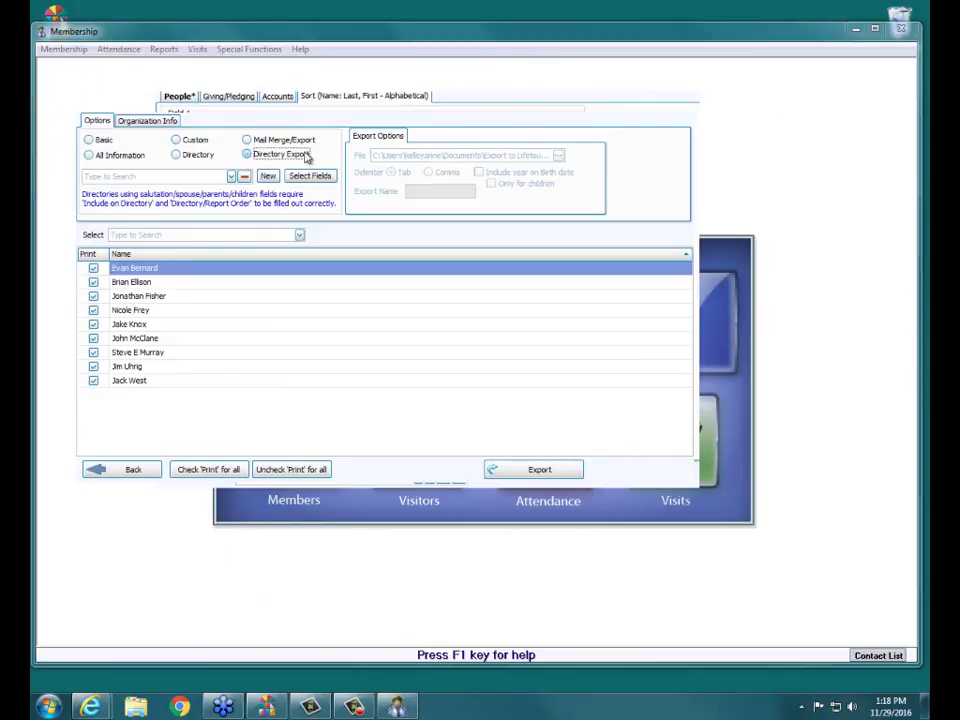
{"action": "left_click", "coordinate": [292, 141]}
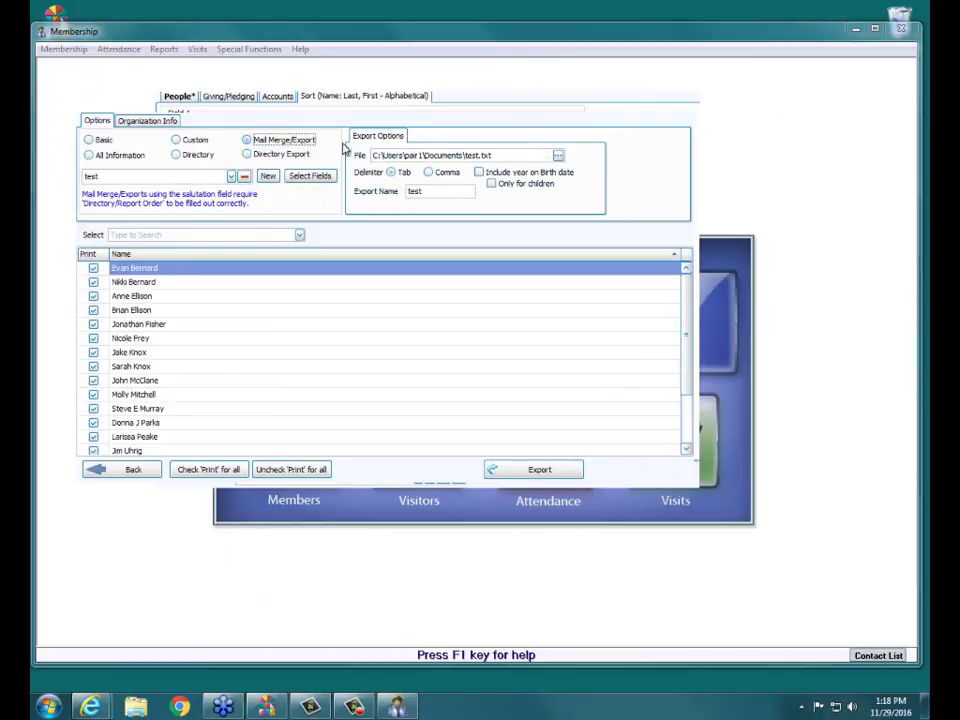
{"action": "left_click", "coordinate": [276, 154]}
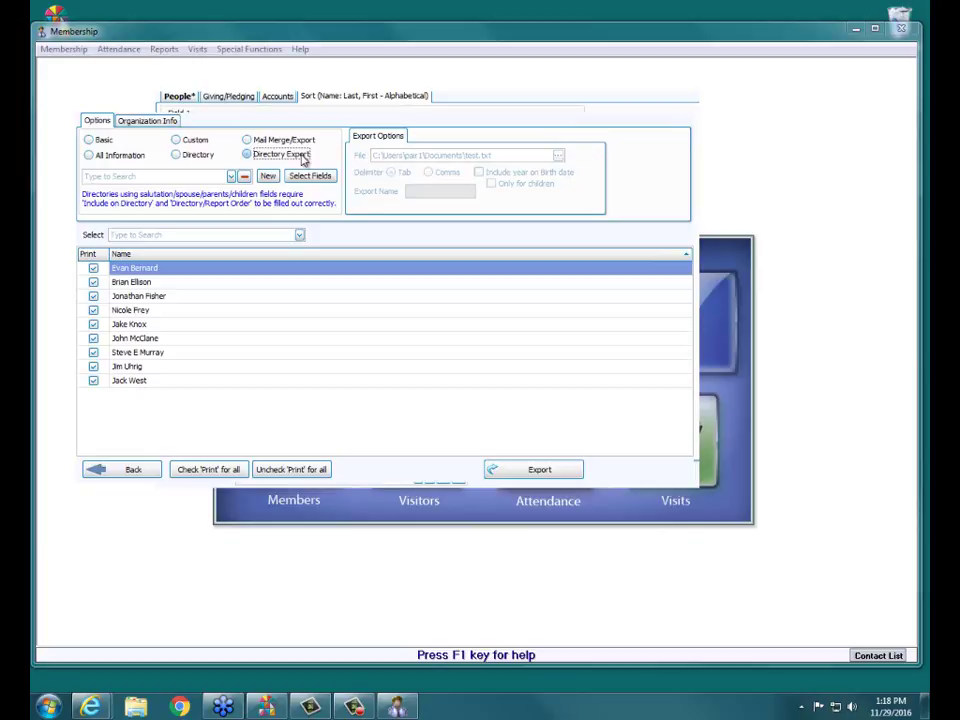
{"action": "left_click", "coordinate": [302, 143]}
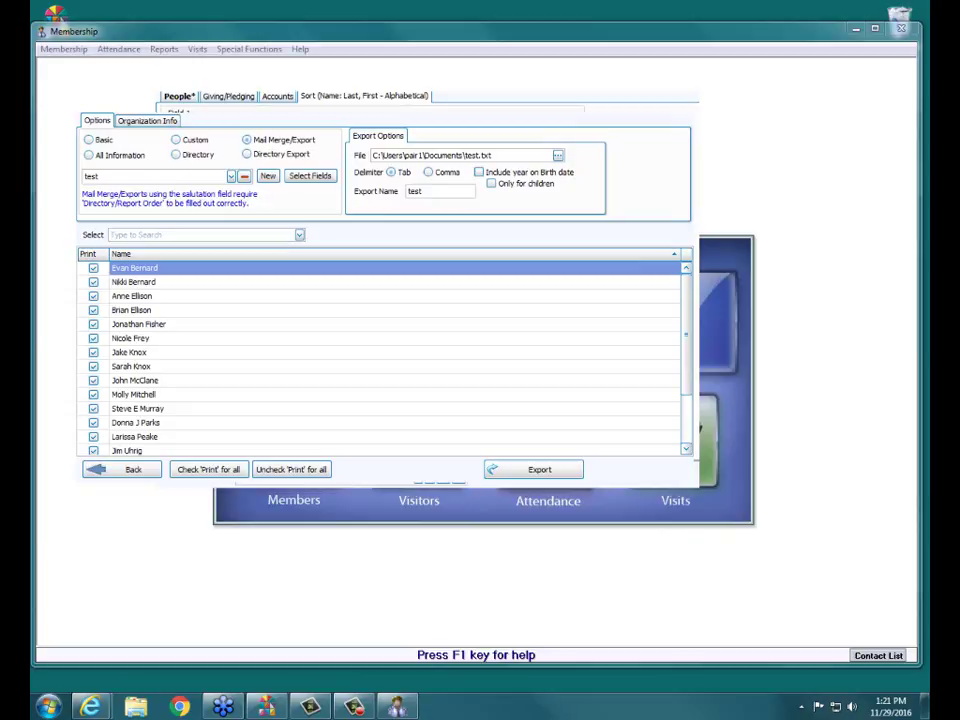
{"action": "left_click", "coordinate": [501, 379]}
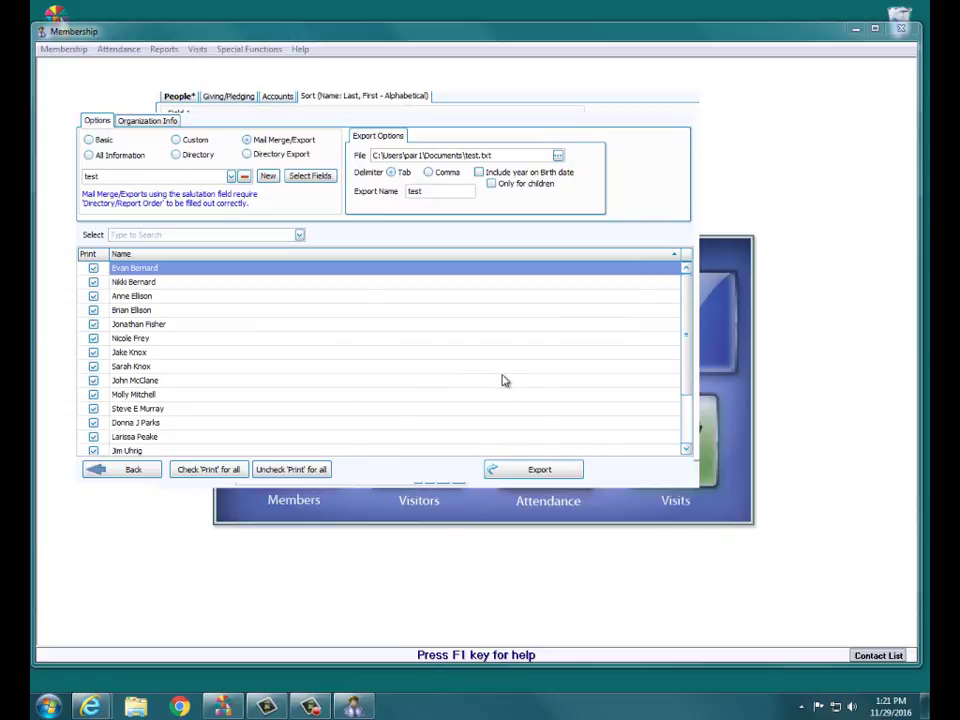